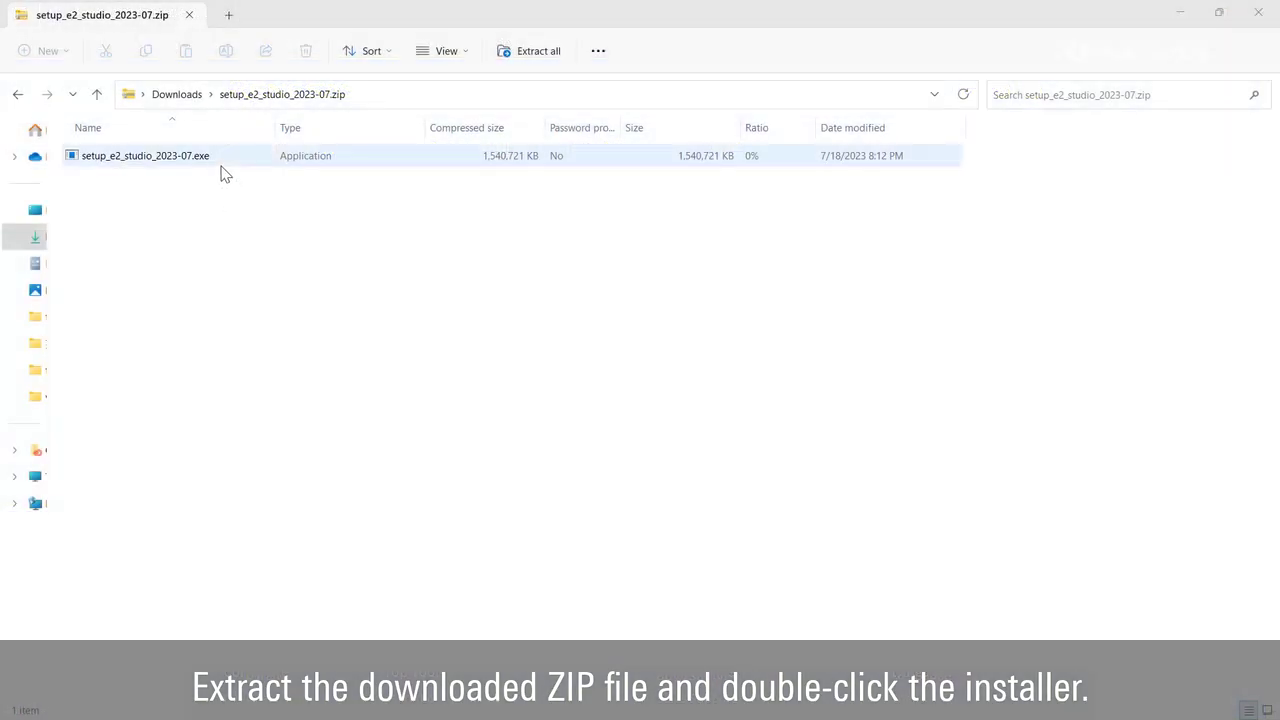
- Run setup_e2_studio_2023-07.exe from the downloaded ZIP and choose to install for all users
{"action": "left_click", "coordinate": [209, 167]}
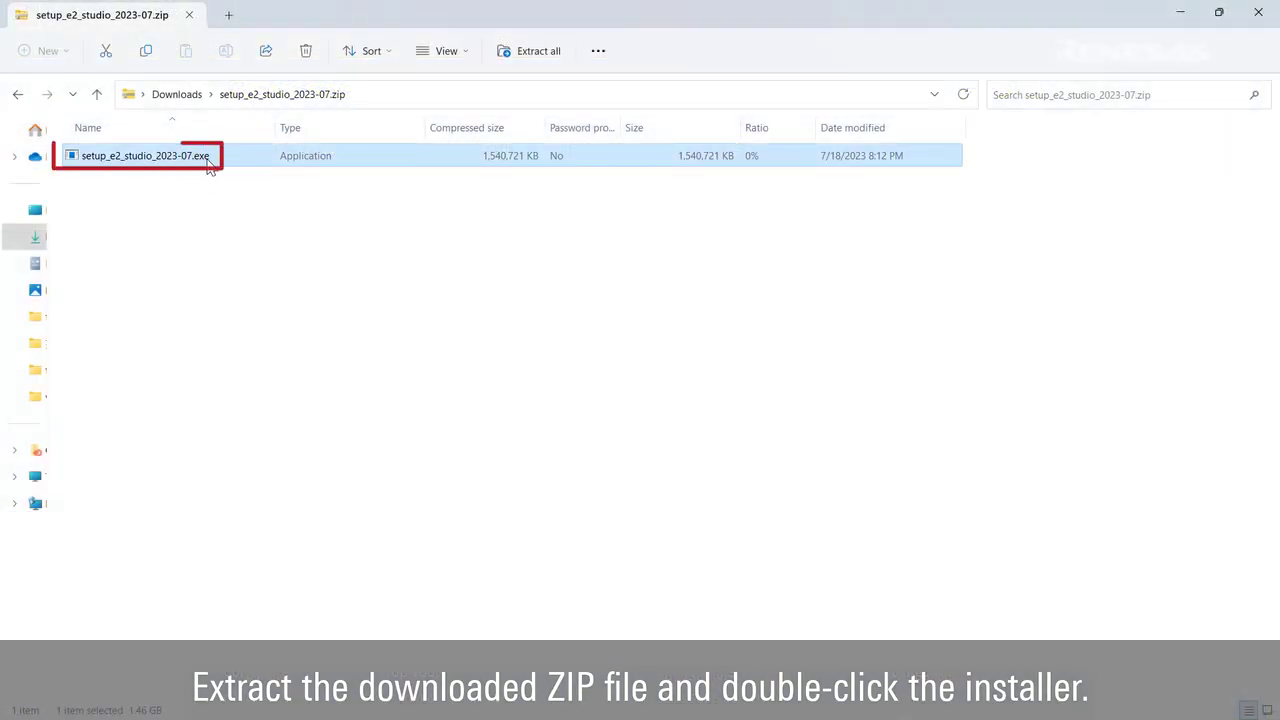
{"action": "double_click", "coordinate": [209, 167]}
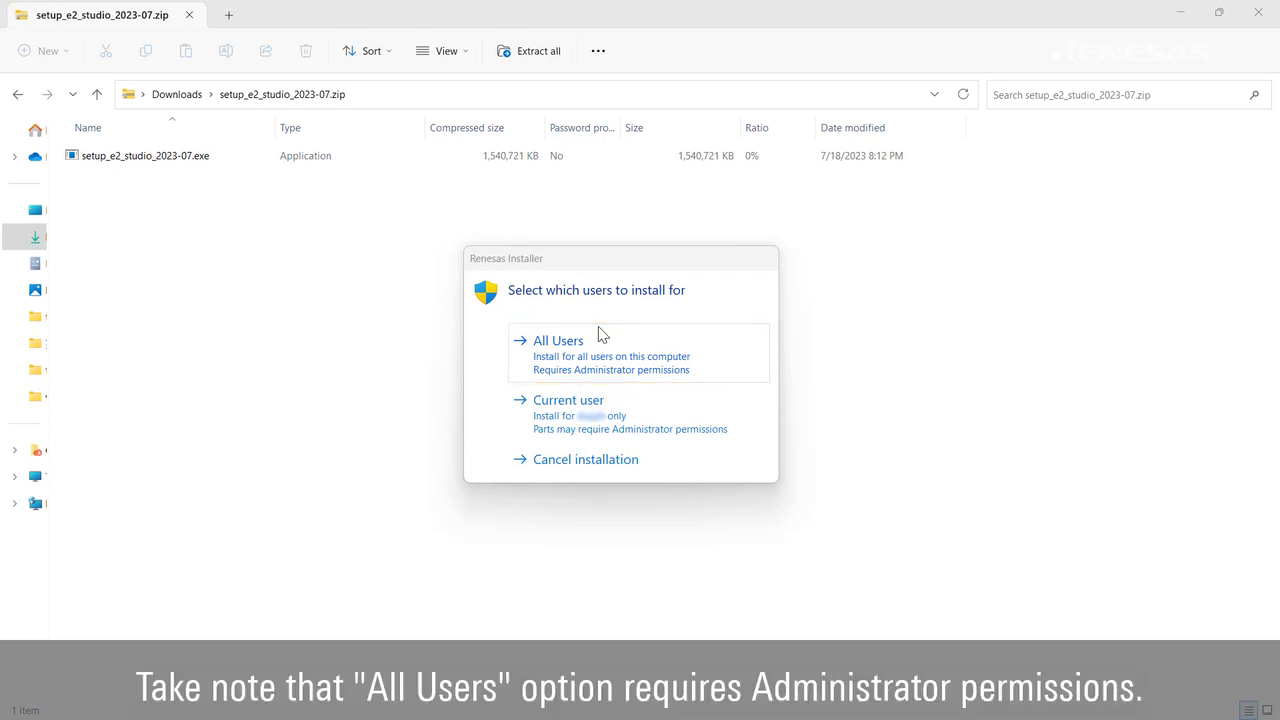
{"action": "left_click", "coordinate": [645, 352]}
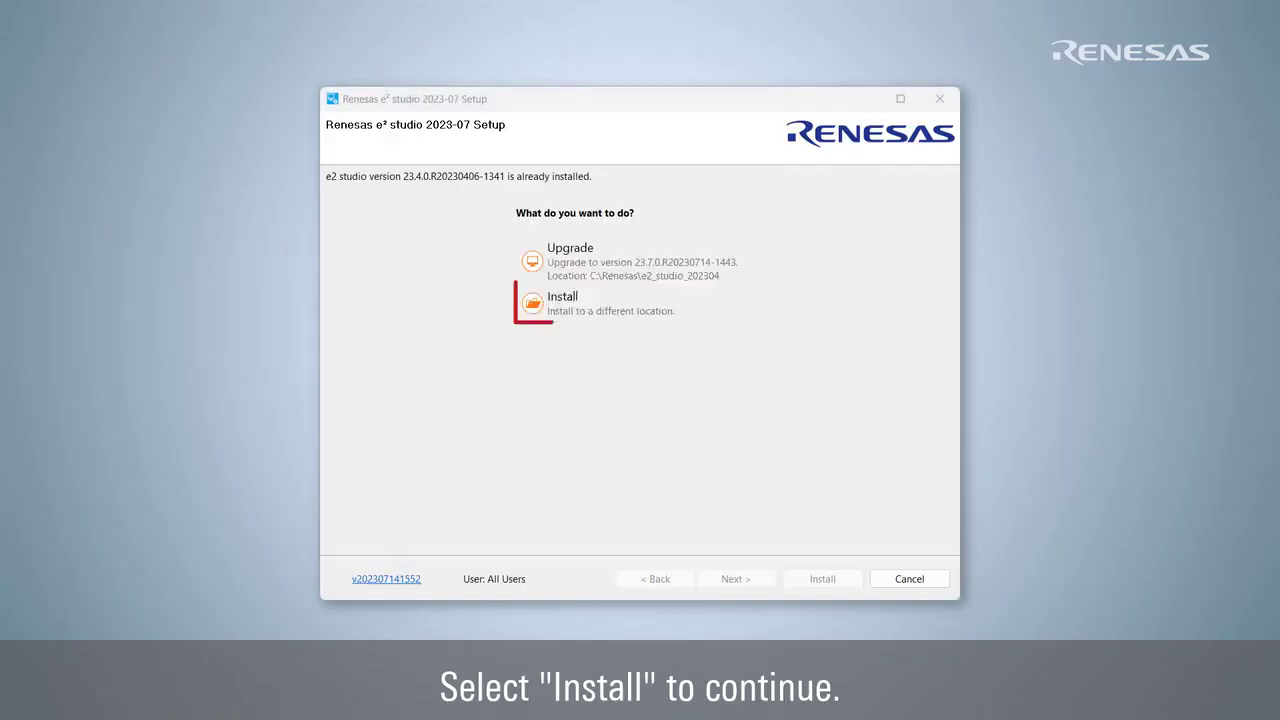
- Choose a new installation to a different location instead of upgrading the existing e2 studio version
{"action": "left_click", "coordinate": [682, 316]}
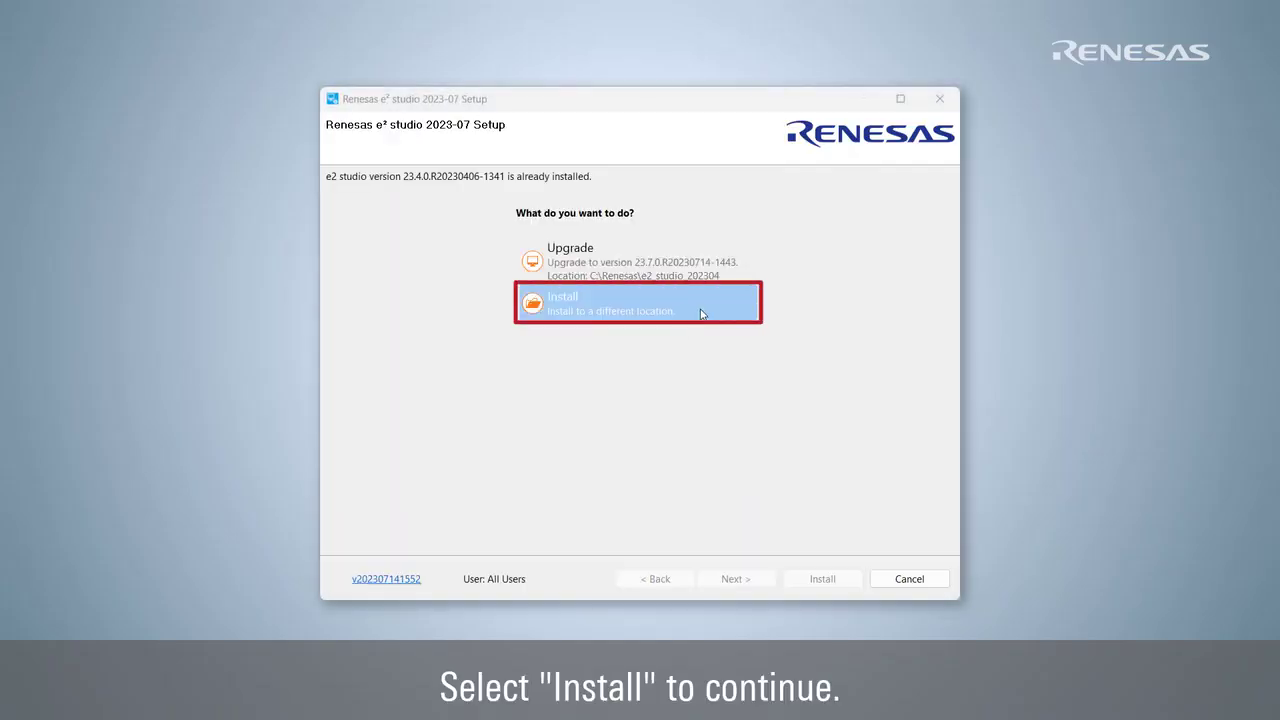
{"action": "left_click", "coordinate": [700, 313]}
{"action": "left_click", "coordinate": [764, 580]}
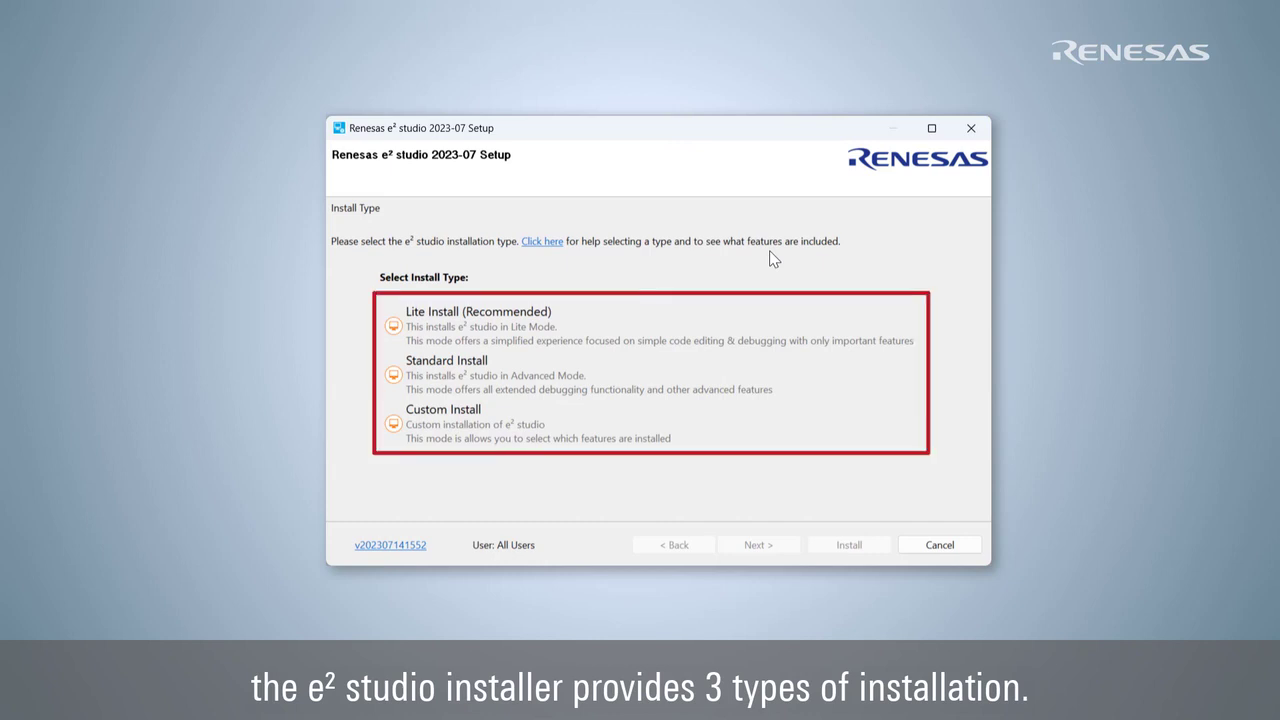
- Examine the Lite, Standard and Custom installation types offered by the installer
{"action": "left_click", "coordinate": [794, 323]}
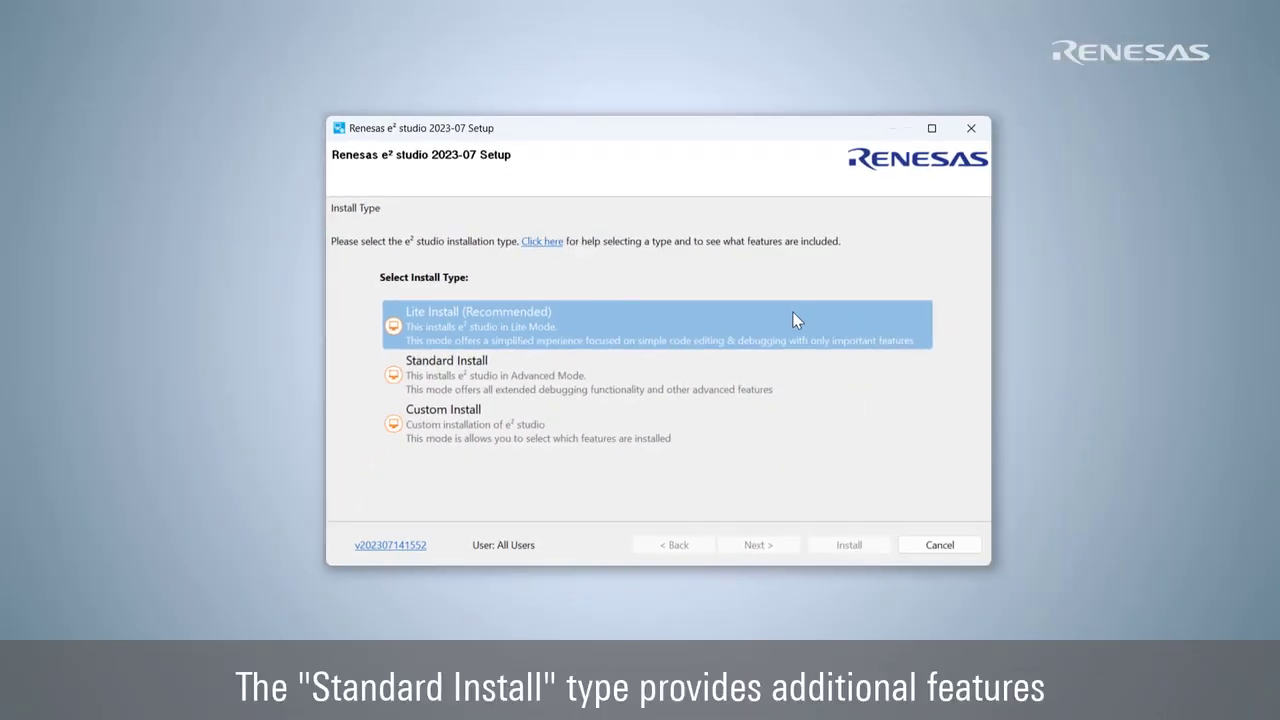
{"action": "left_click", "coordinate": [790, 368]}
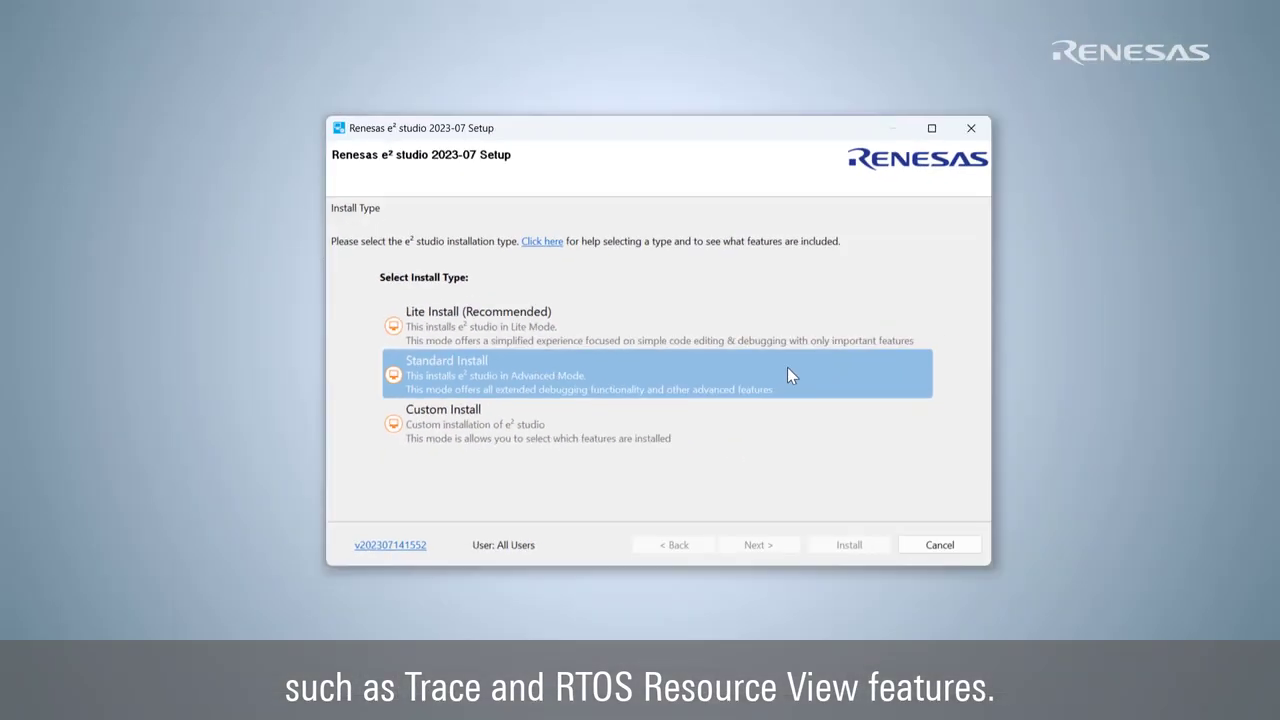
{"action": "left_click", "coordinate": [785, 433]}
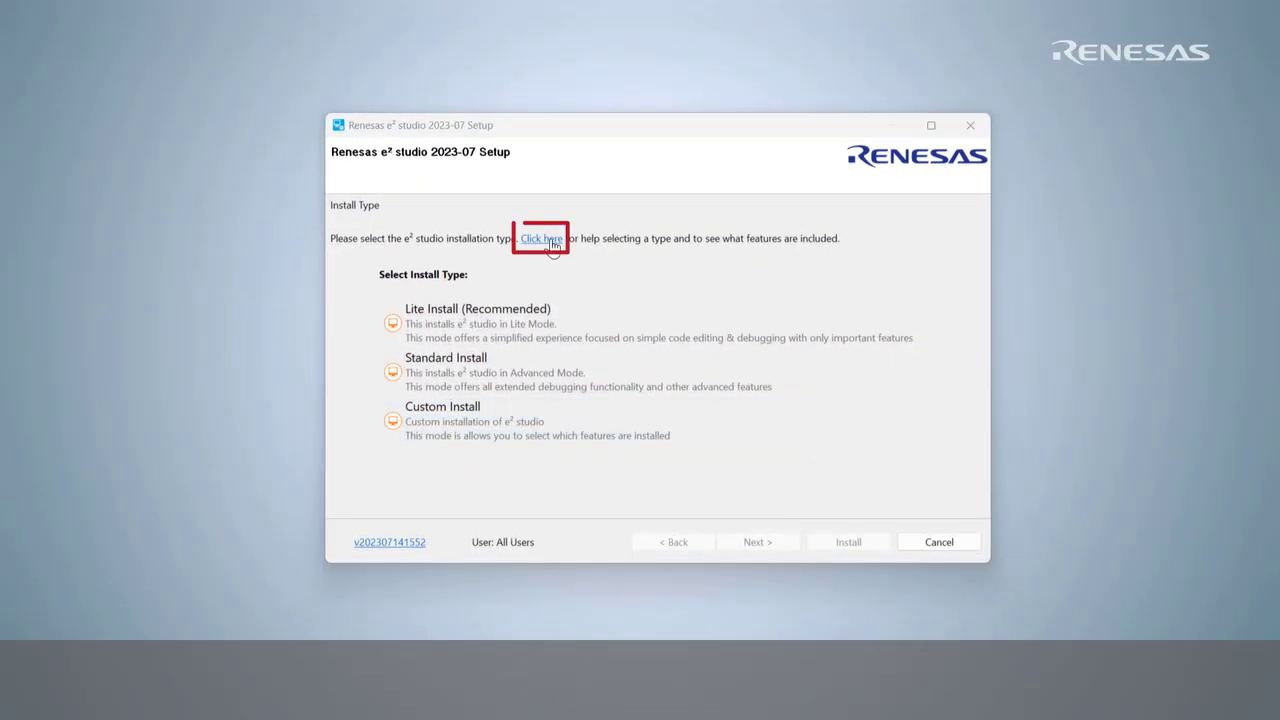
- Open the online help for the install types and compare the features included in Lite and Standard
{"action": "left_click", "coordinate": [543, 240]}
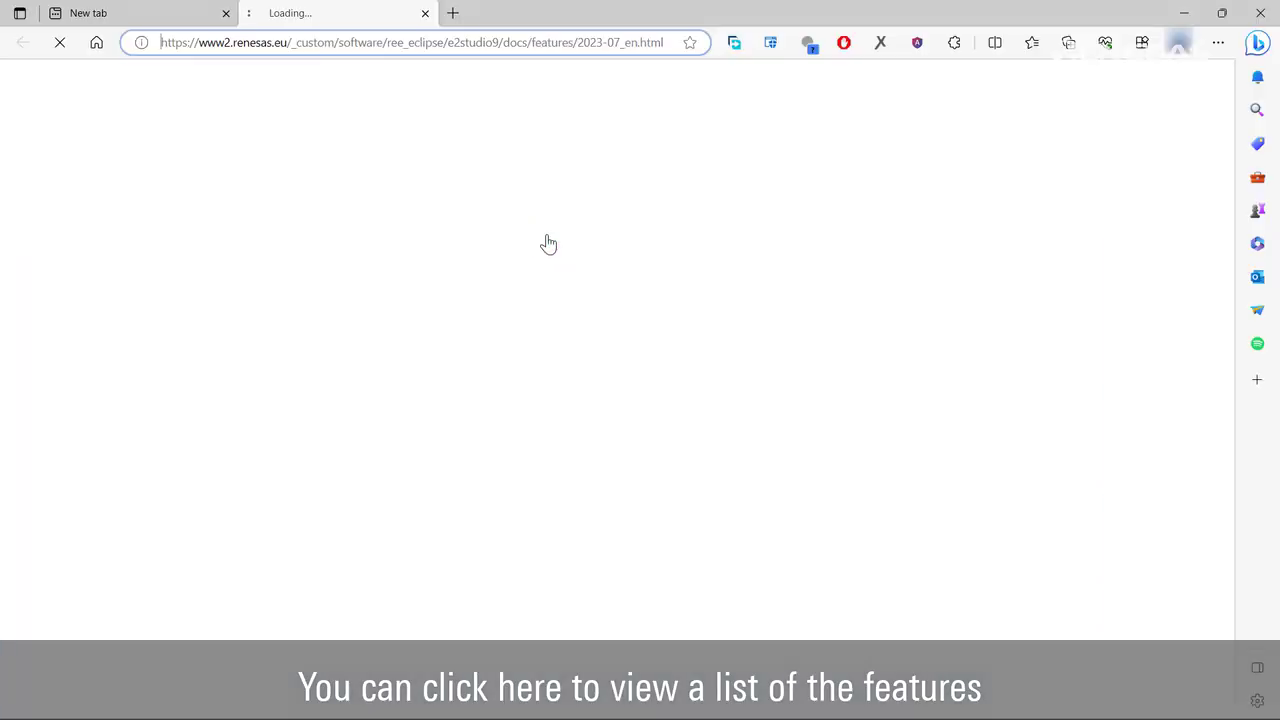
{"action": "scroll", "coordinate": [995, 413], "scroll_direction": "down", "scroll_amount": 8}
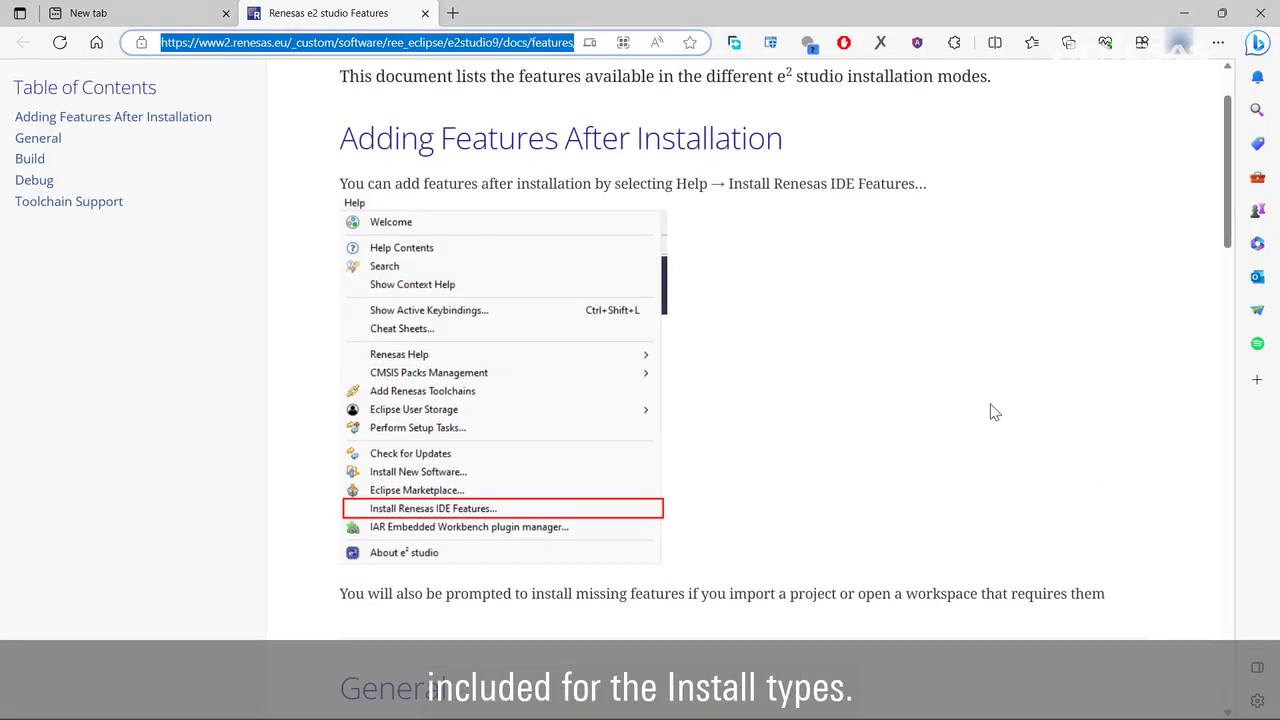
{"action": "scroll", "coordinate": [990, 408], "scroll_direction": "down", "scroll_amount": 7}
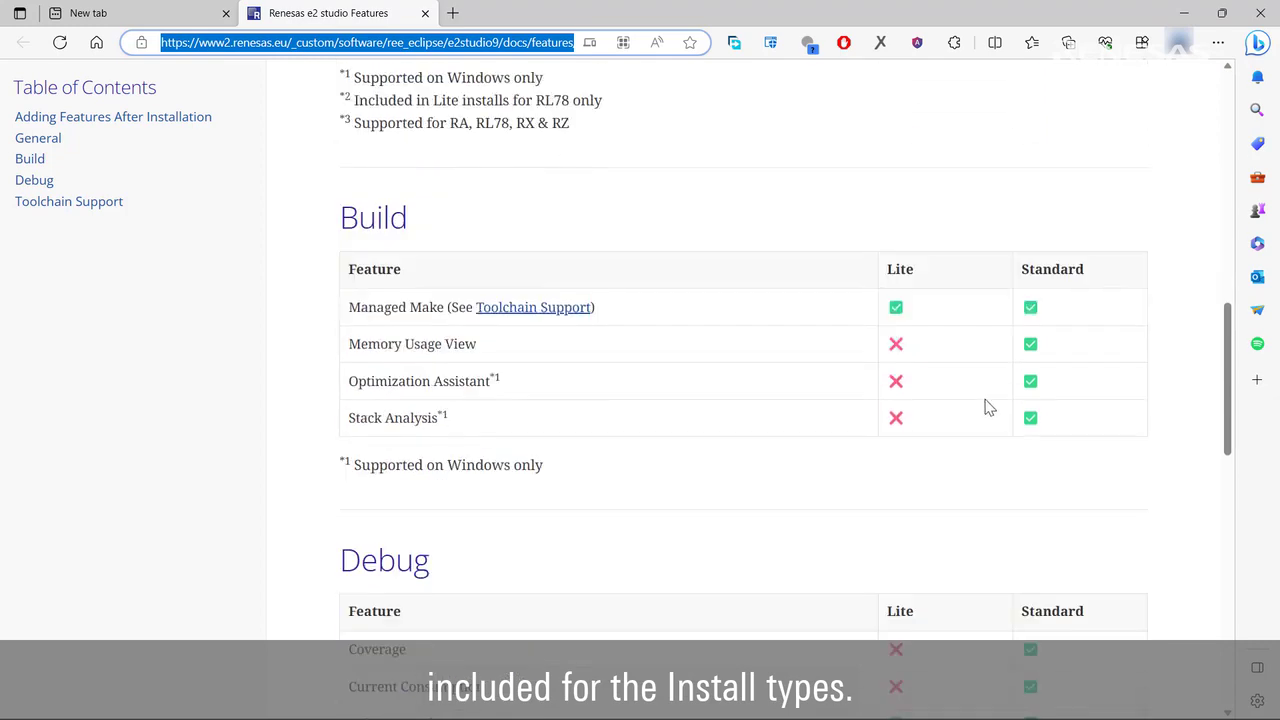
{"action": "scroll", "coordinate": [982, 403], "scroll_direction": "down", "scroll_amount": 8}
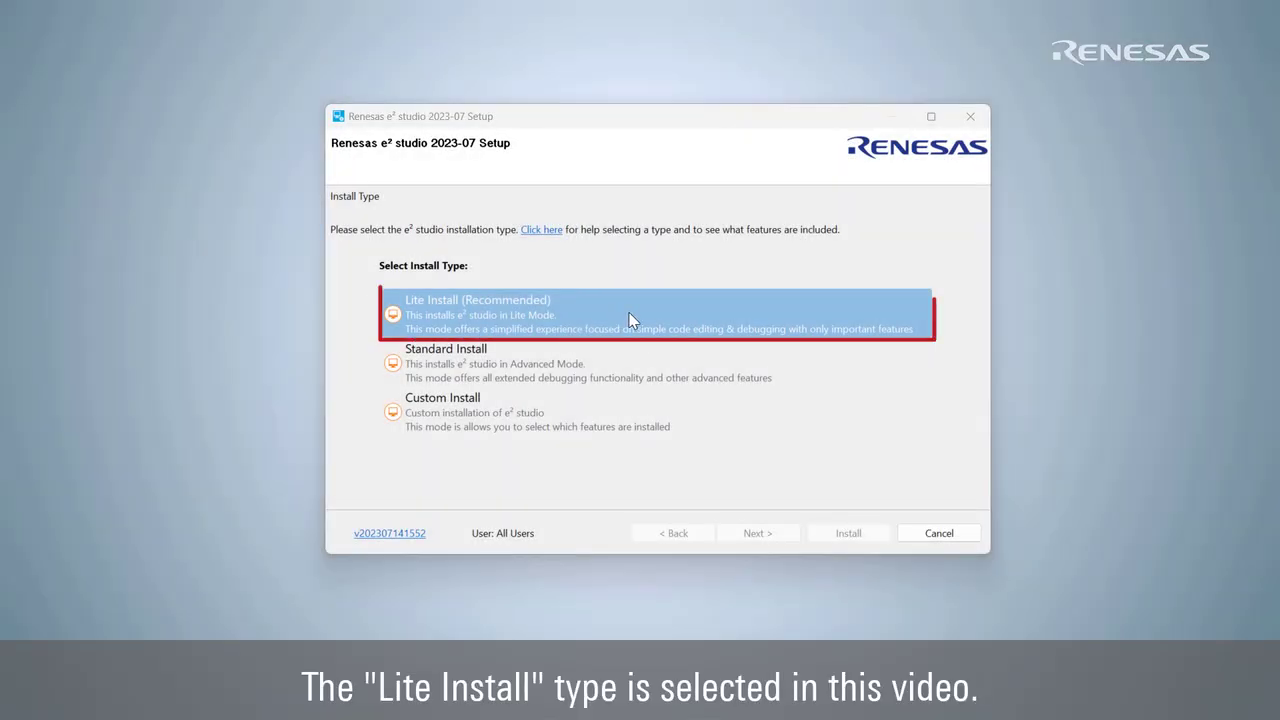
- Select the Lite Install type and continue with the default install location C:\Renesas\e2_studio
{"action": "left_click", "coordinate": [626, 317]}
{"action": "left_click", "coordinate": [792, 533]}
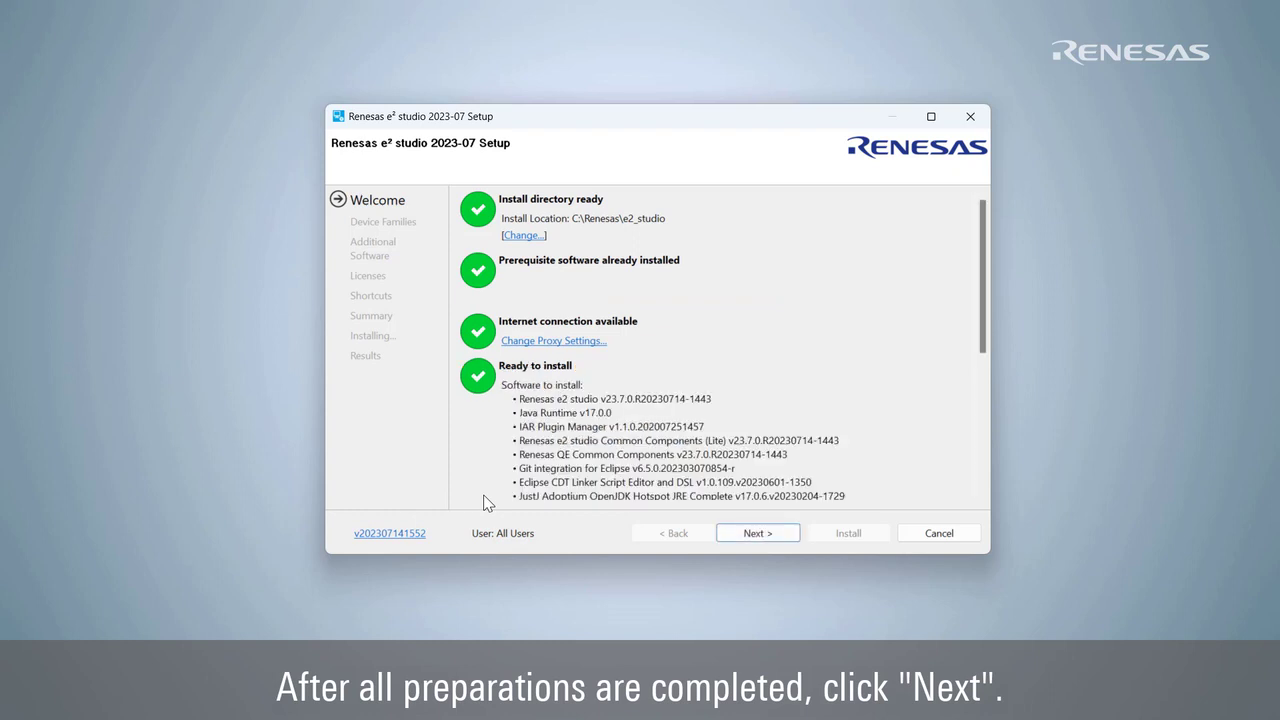
{"action": "left_click", "coordinate": [776, 534]}
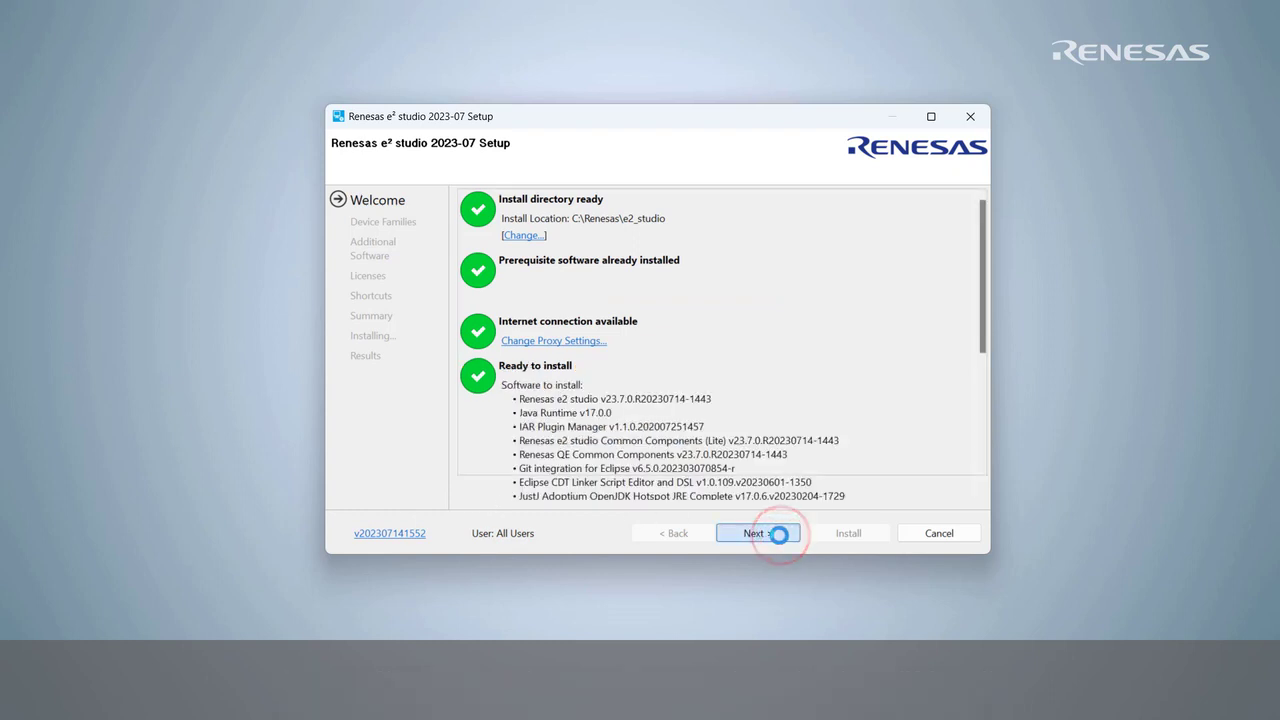
- Select the RL78 and RX device families and add Renesas CC-RX v3.05.00 to the additional software
{"action": "left_click", "coordinate": [463, 270]}
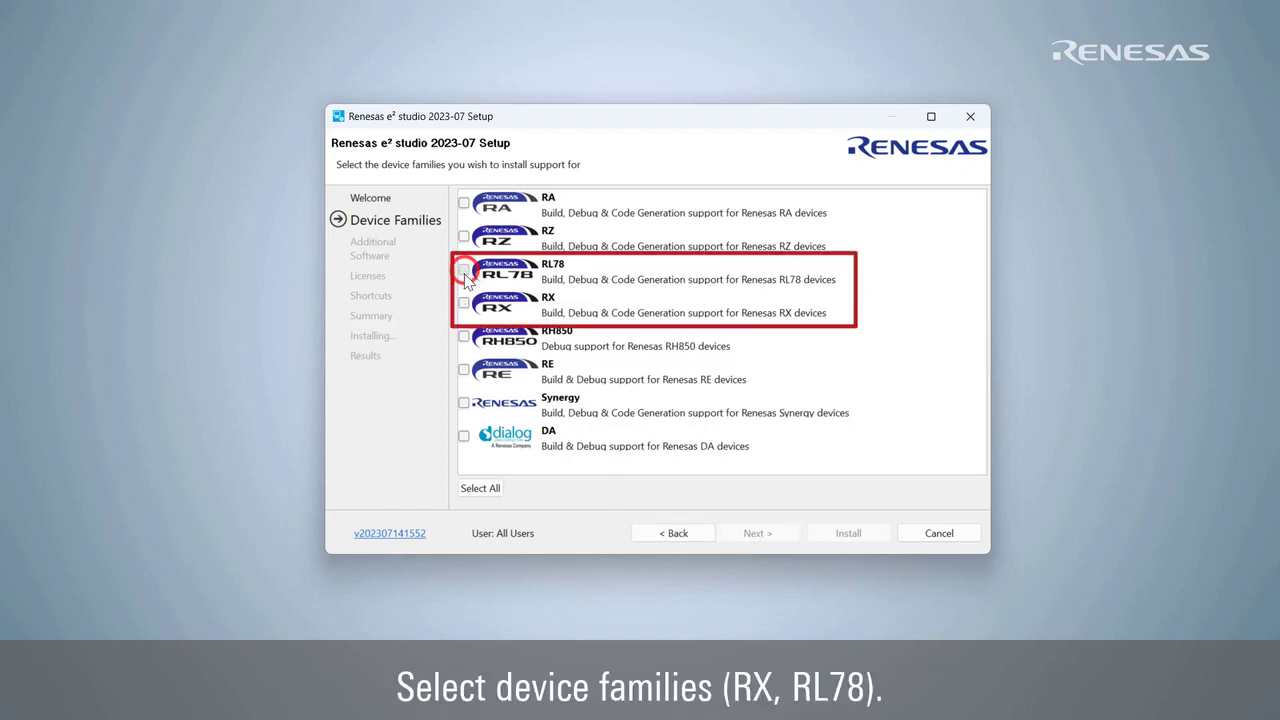
{"action": "left_click", "coordinate": [465, 304]}
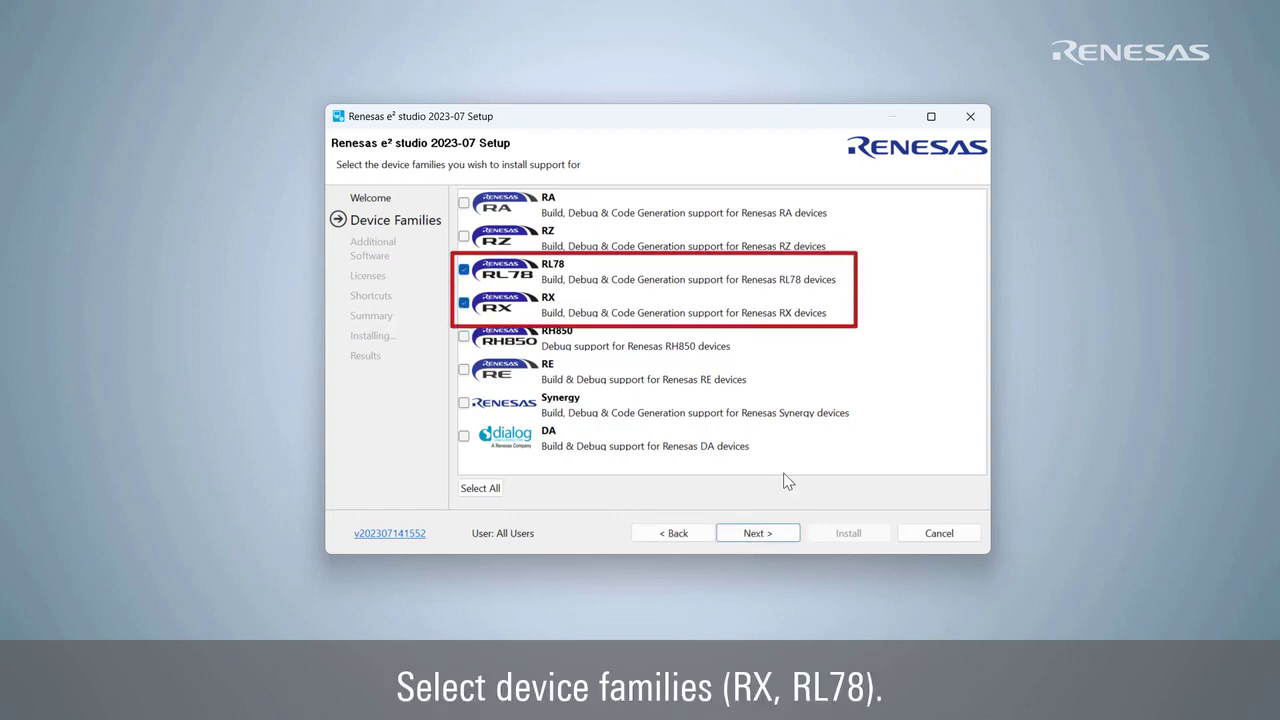
{"action": "left_click", "coordinate": [793, 534]}
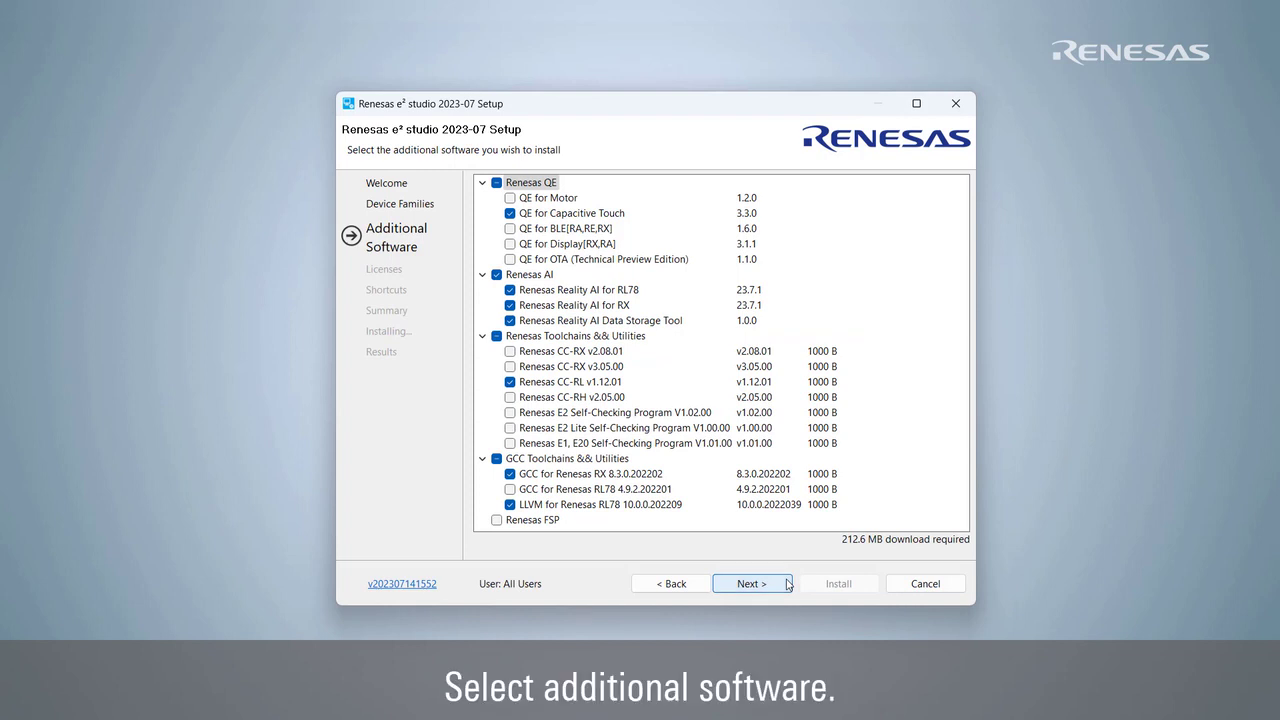
{"action": "left_click", "coordinate": [511, 368]}
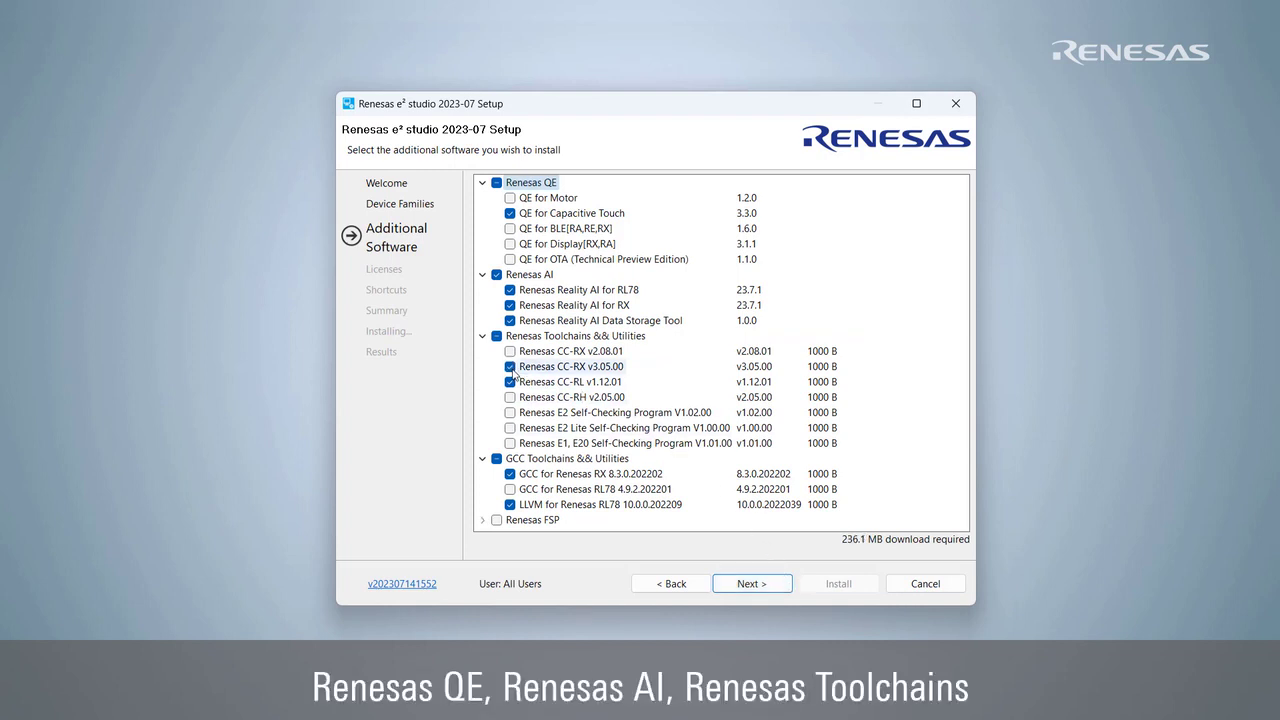
{"action": "left_click", "coordinate": [790, 588]}
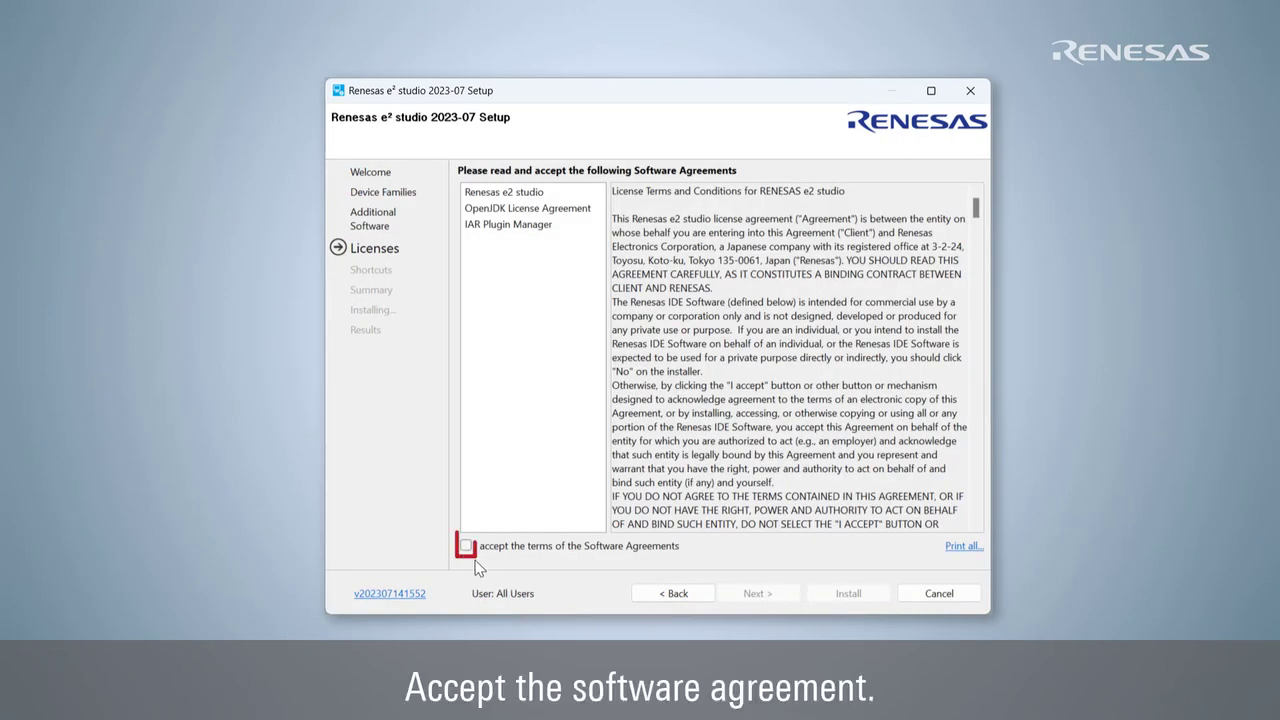
- Accept the software agreements and start the installation with the default Renesas Electronics e2 studio shortcut group
{"action": "left_click", "coordinate": [466, 546]}
{"action": "left_click", "coordinate": [780, 593]}
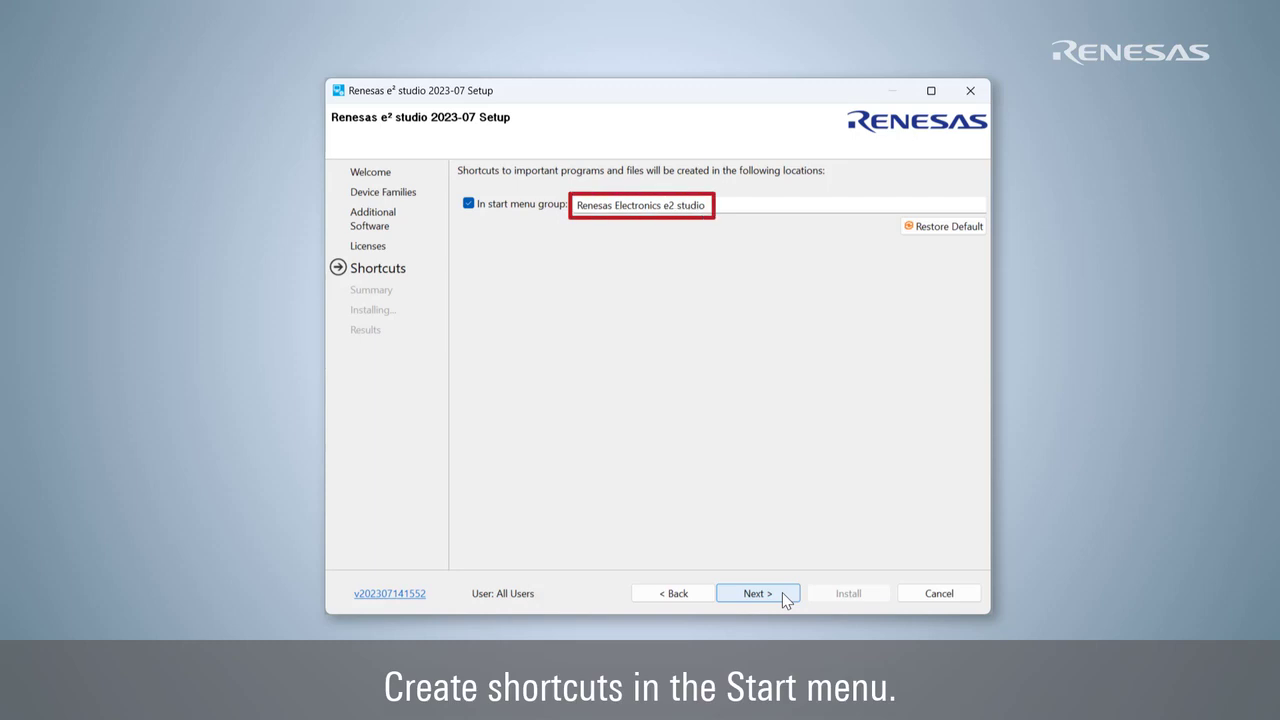
{"action": "left_click", "coordinate": [782, 592]}
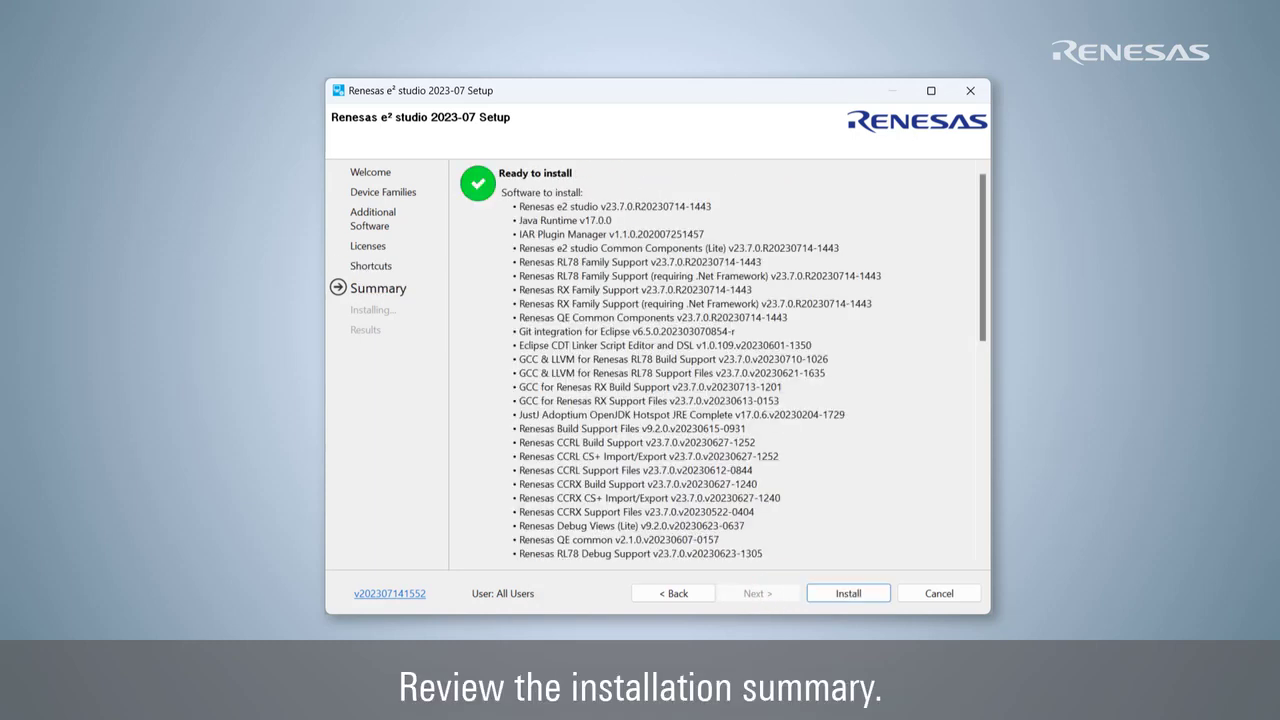
{"action": "left_click", "coordinate": [872, 592]}
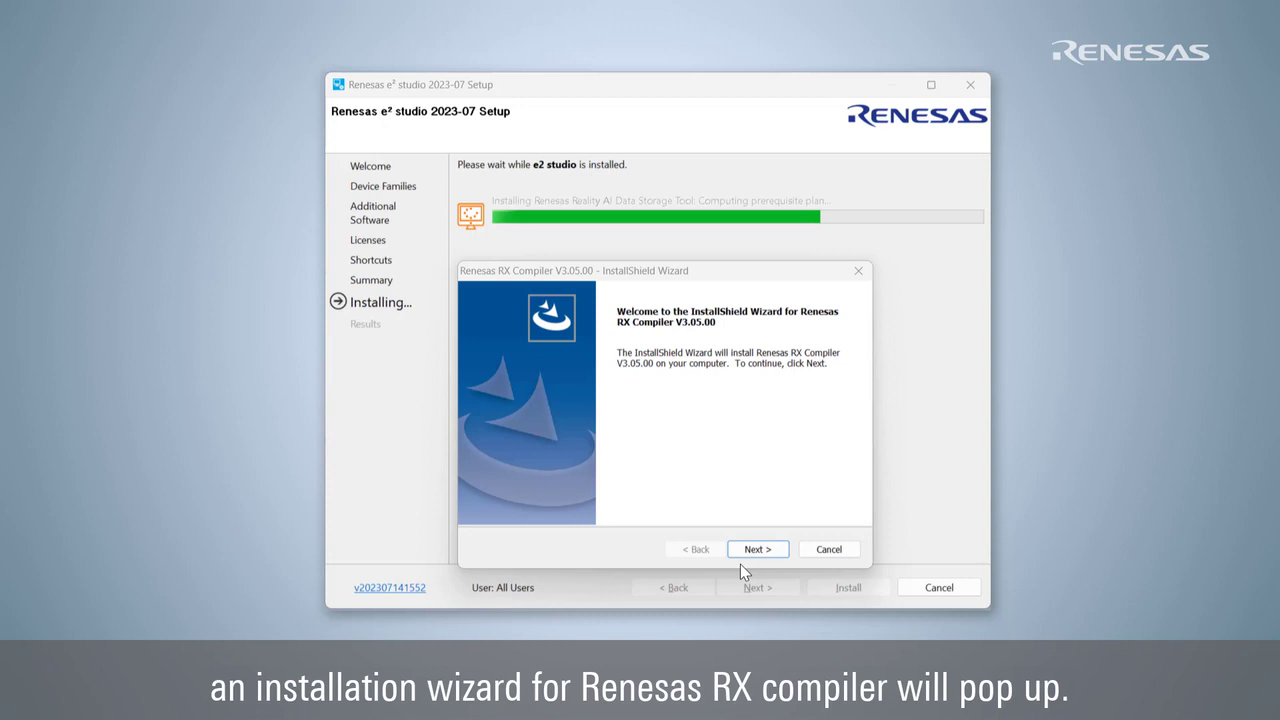
- Install Renesas RX Compiler V3.05.00, accepting its license agreement and keeping the default destination C:\Program Files (x86)\Renesas\
{"action": "left_click", "coordinate": [778, 557]}
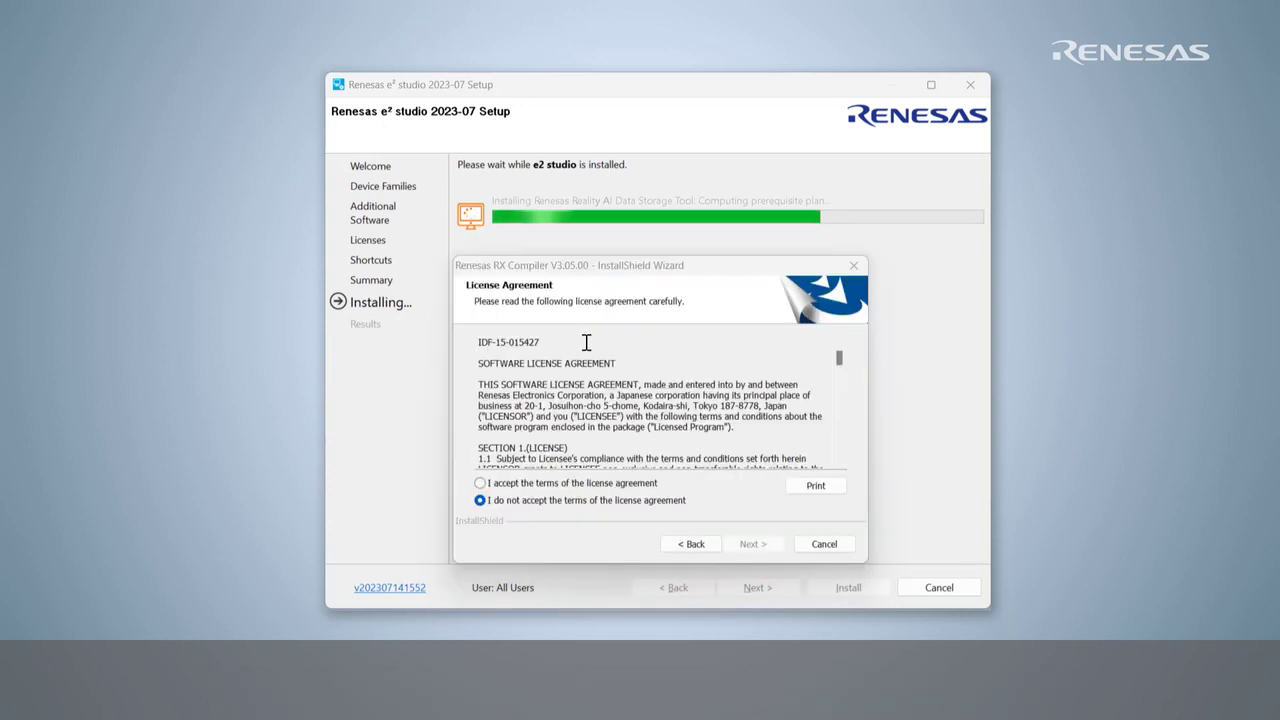
{"action": "left_click", "coordinate": [480, 483]}
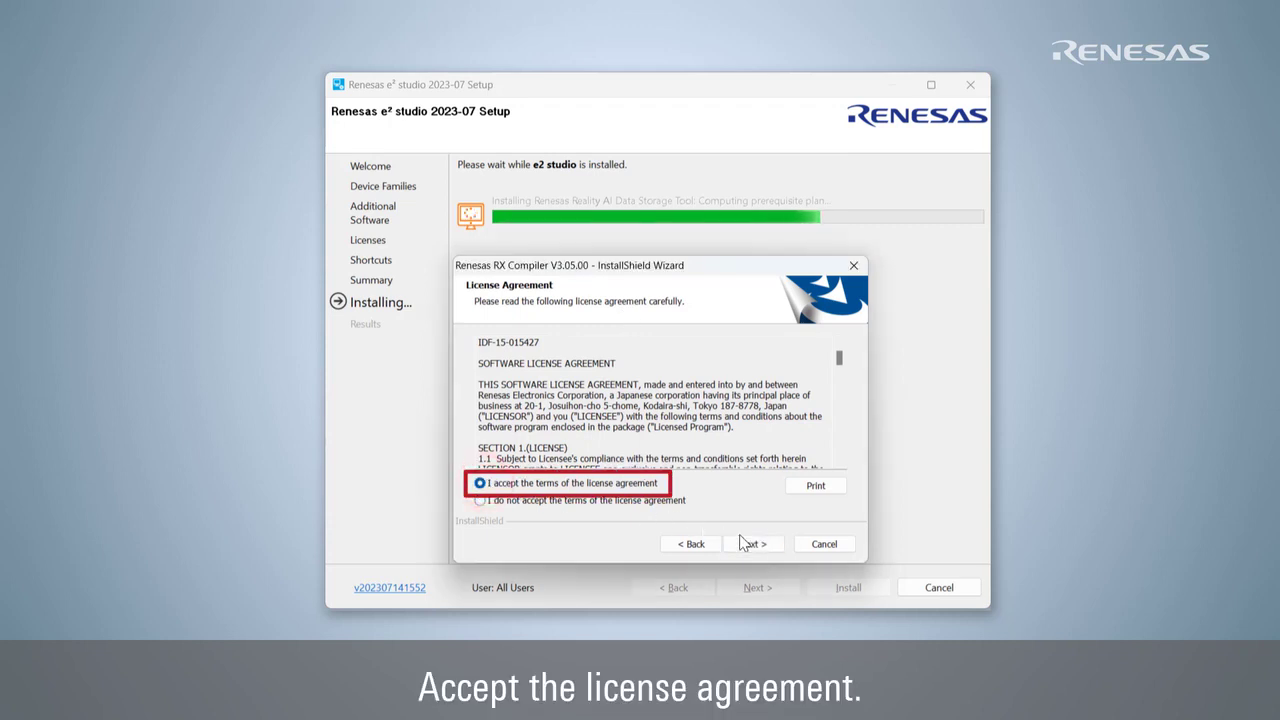
{"action": "left_click", "coordinate": [745, 543]}
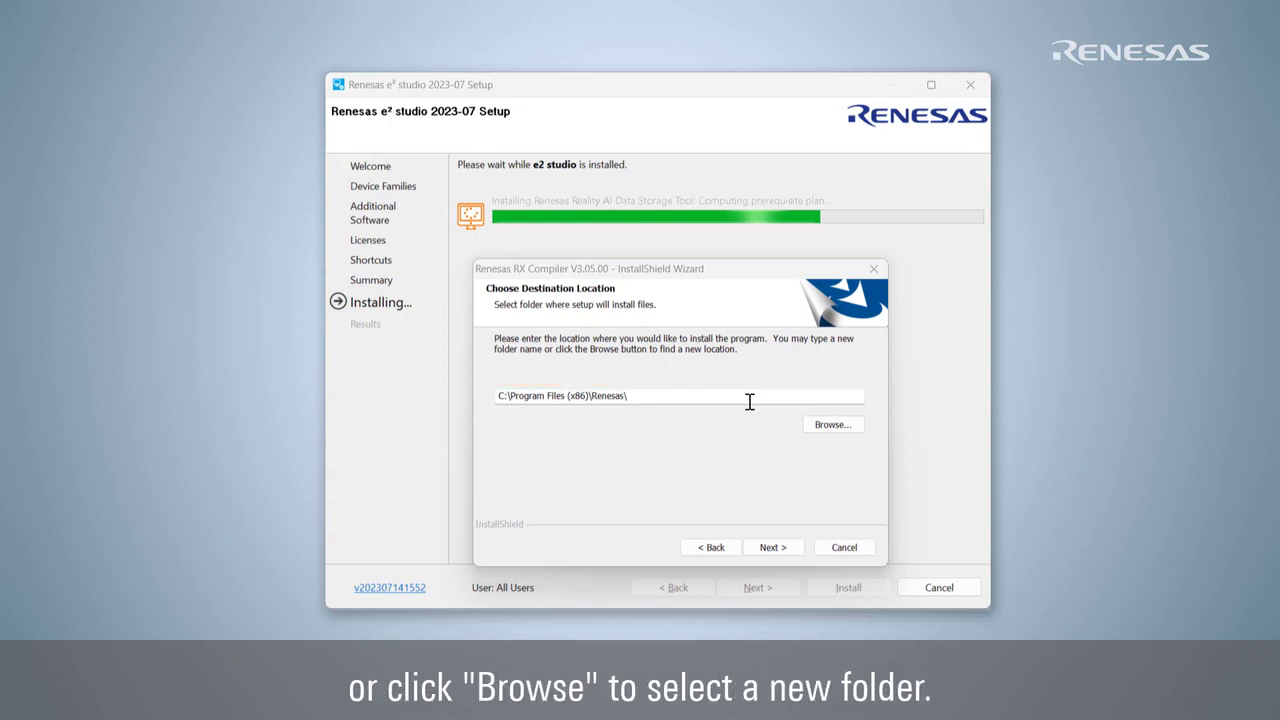
{"action": "left_click", "coordinate": [773, 547]}
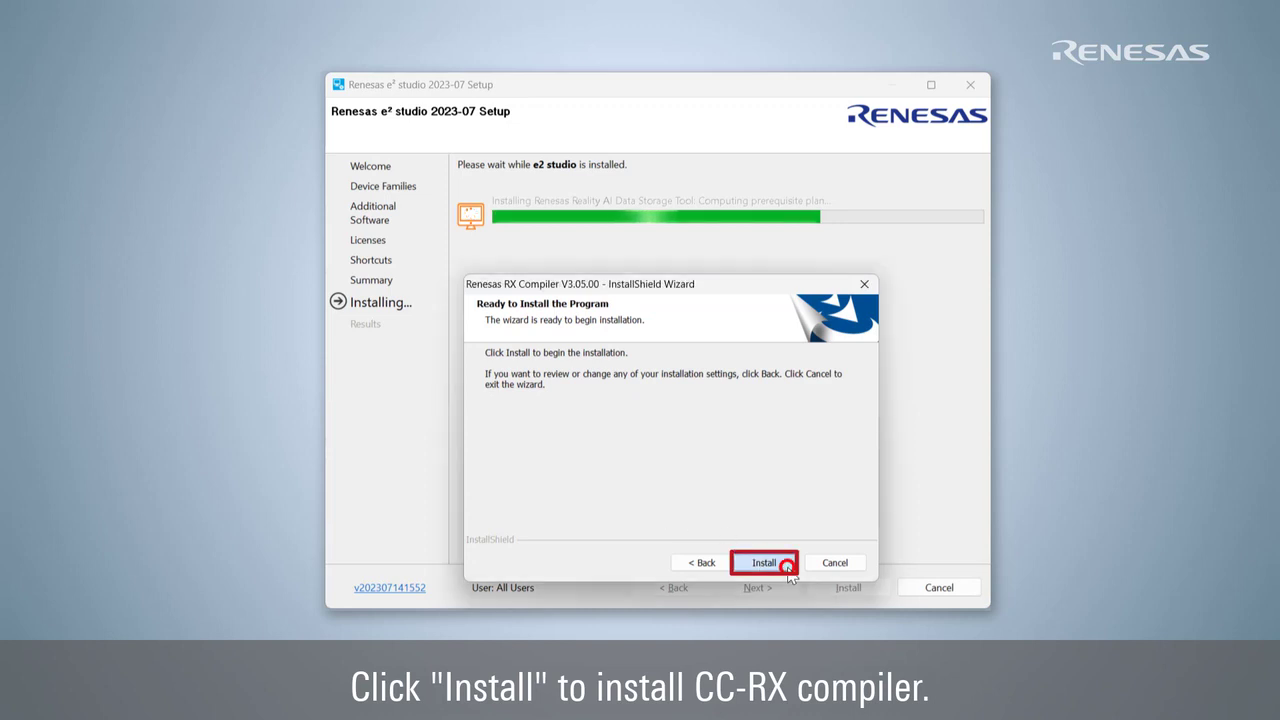
{"action": "left_click", "coordinate": [784, 565]}
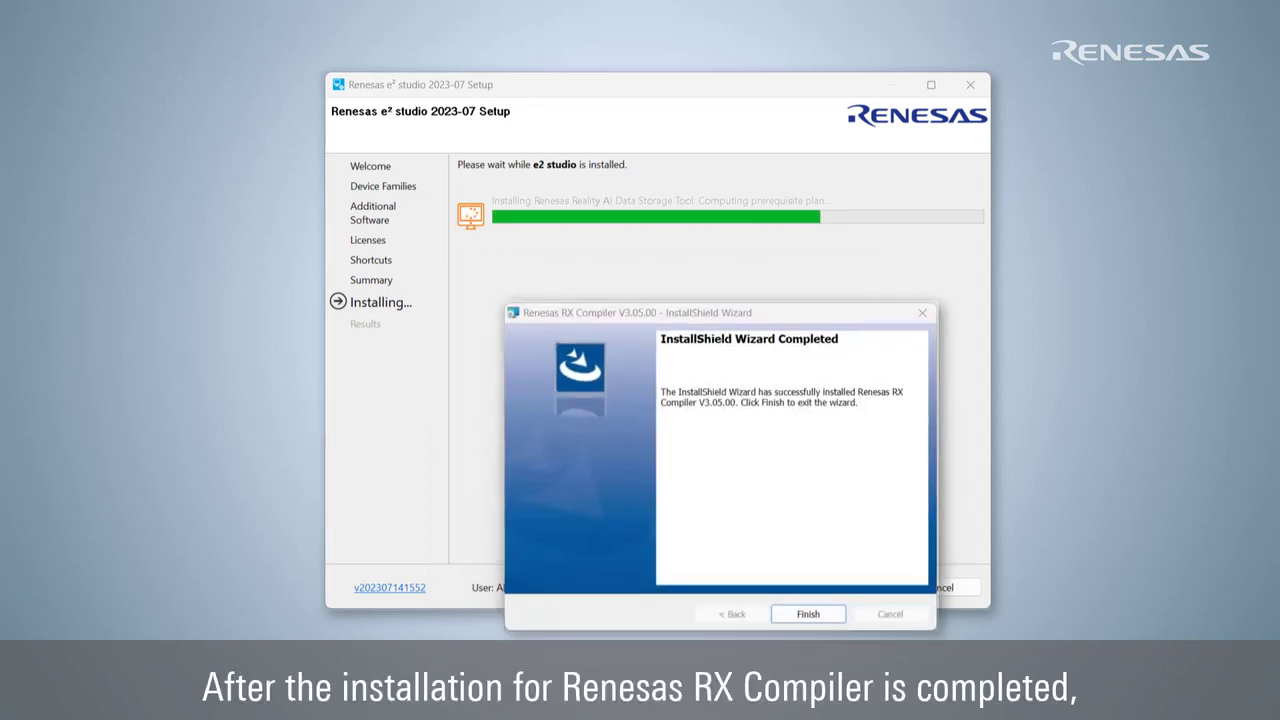
{"action": "left_click", "coordinate": [833, 616]}
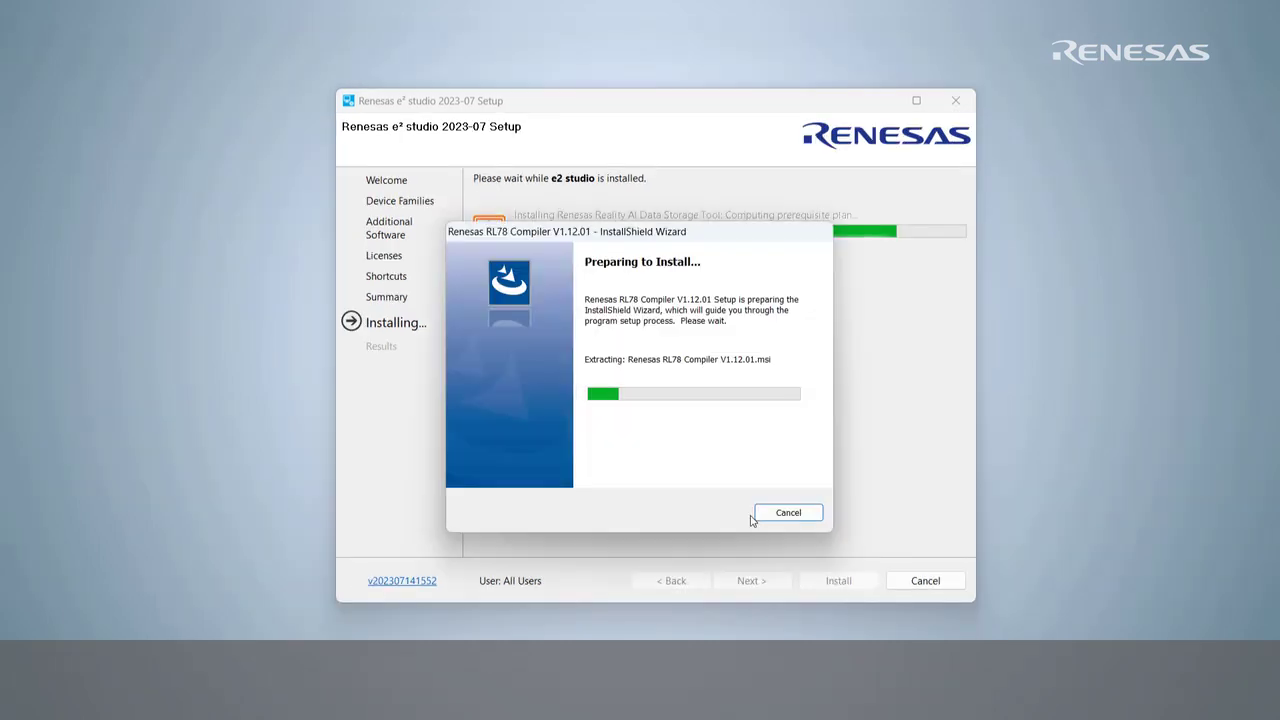
- Install Renesas RL78 Compiler V1.12.01, accepting its license agreement and keeping the default destination C:\Program Files (x86)\Renesas\
{"action": "left_click", "coordinate": [751, 516]}
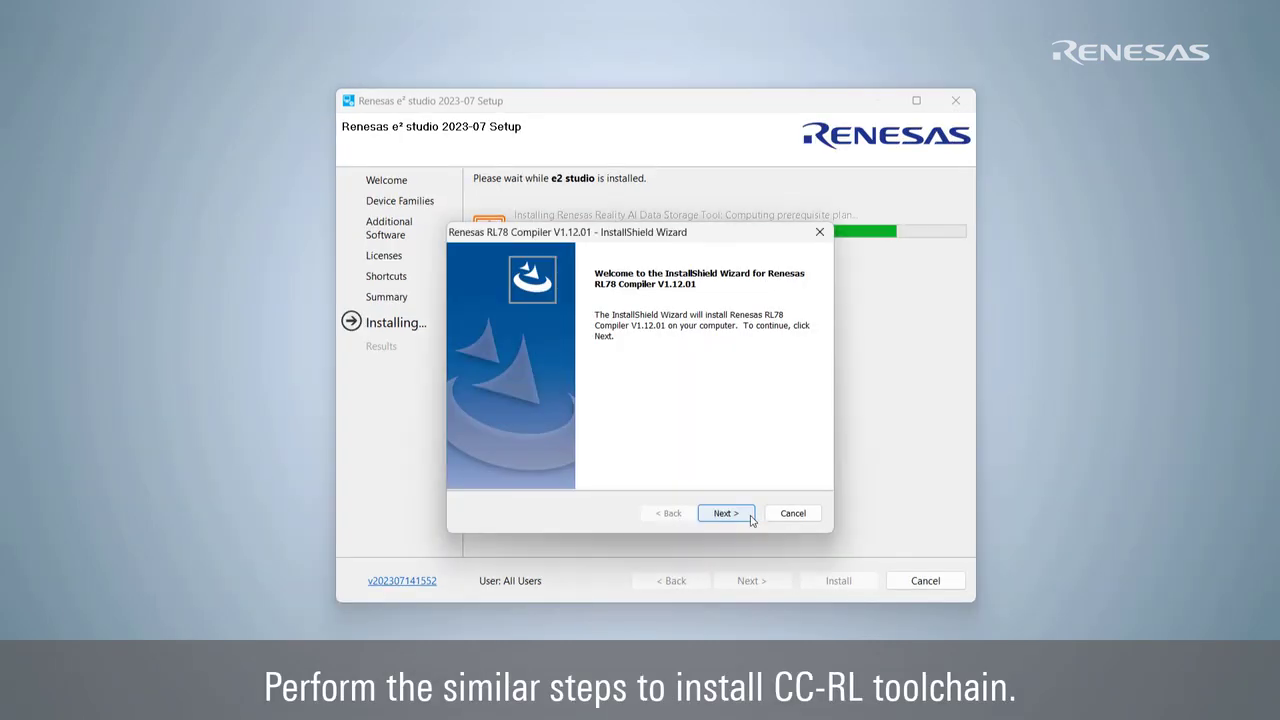
{"action": "left_click", "coordinate": [627, 454]}
{"action": "left_click", "coordinate": [746, 513]}
{"action": "left_click", "coordinate": [746, 514]}
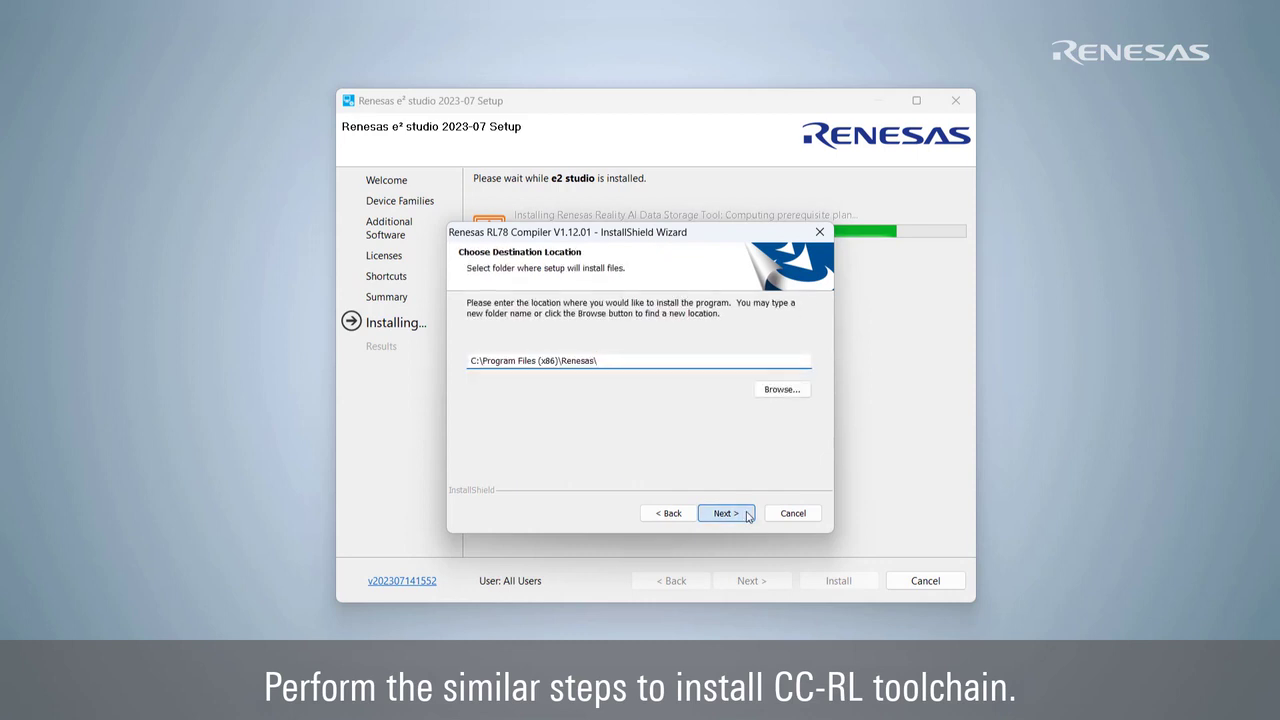
{"action": "left_click", "coordinate": [746, 515]}
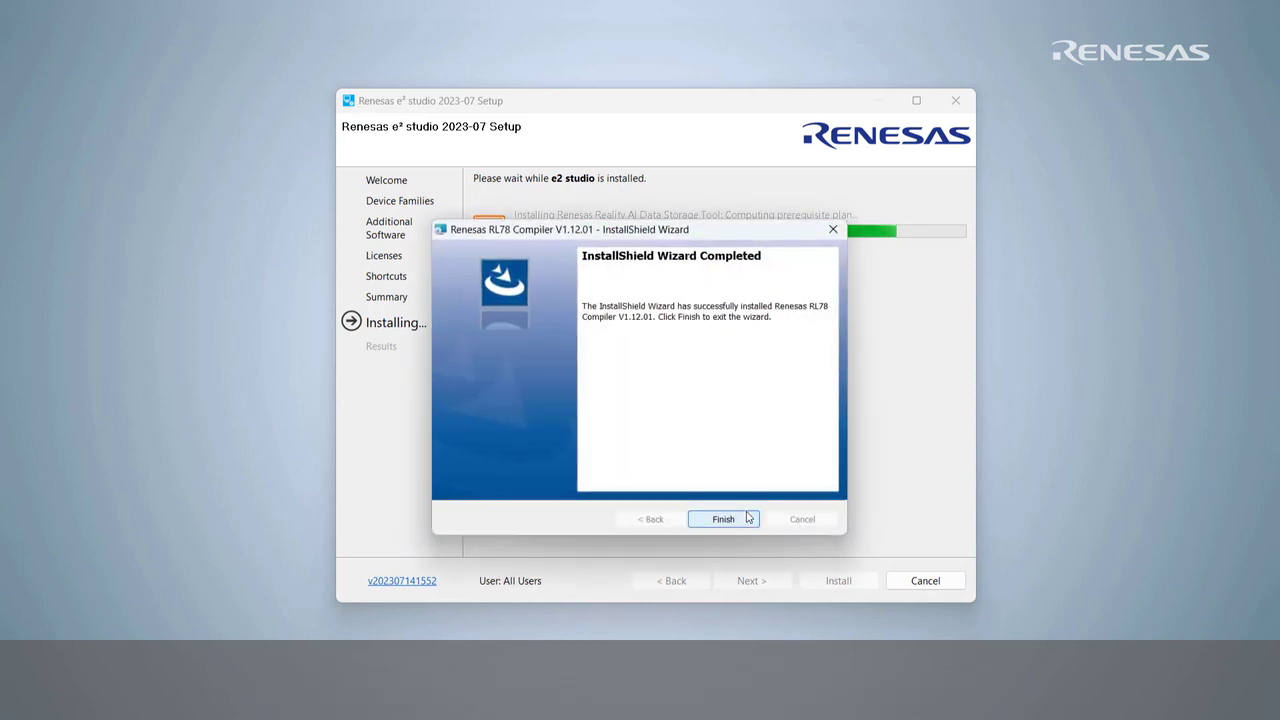
{"action": "left_click", "coordinate": [748, 517]}
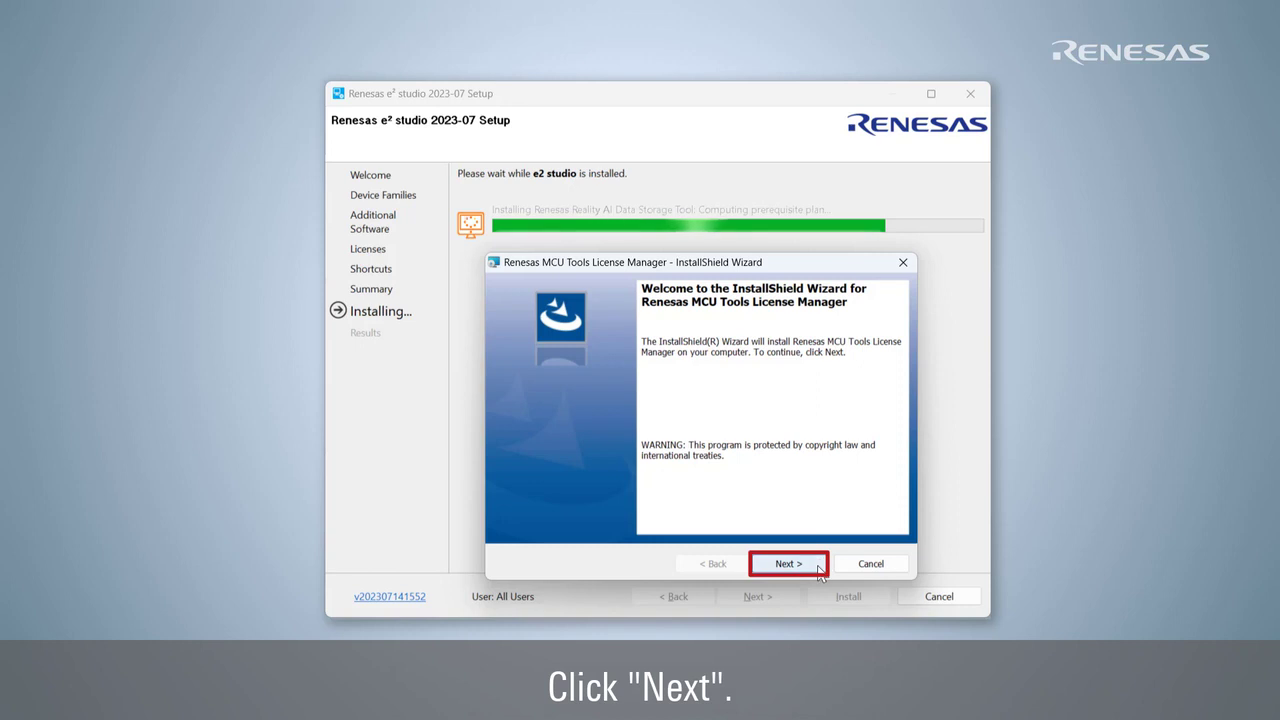
- Install the Renesas MCU Tools License Manager and close its wizard
{"action": "left_click", "coordinate": [818, 566]}
{"action": "left_click", "coordinate": [812, 564]}
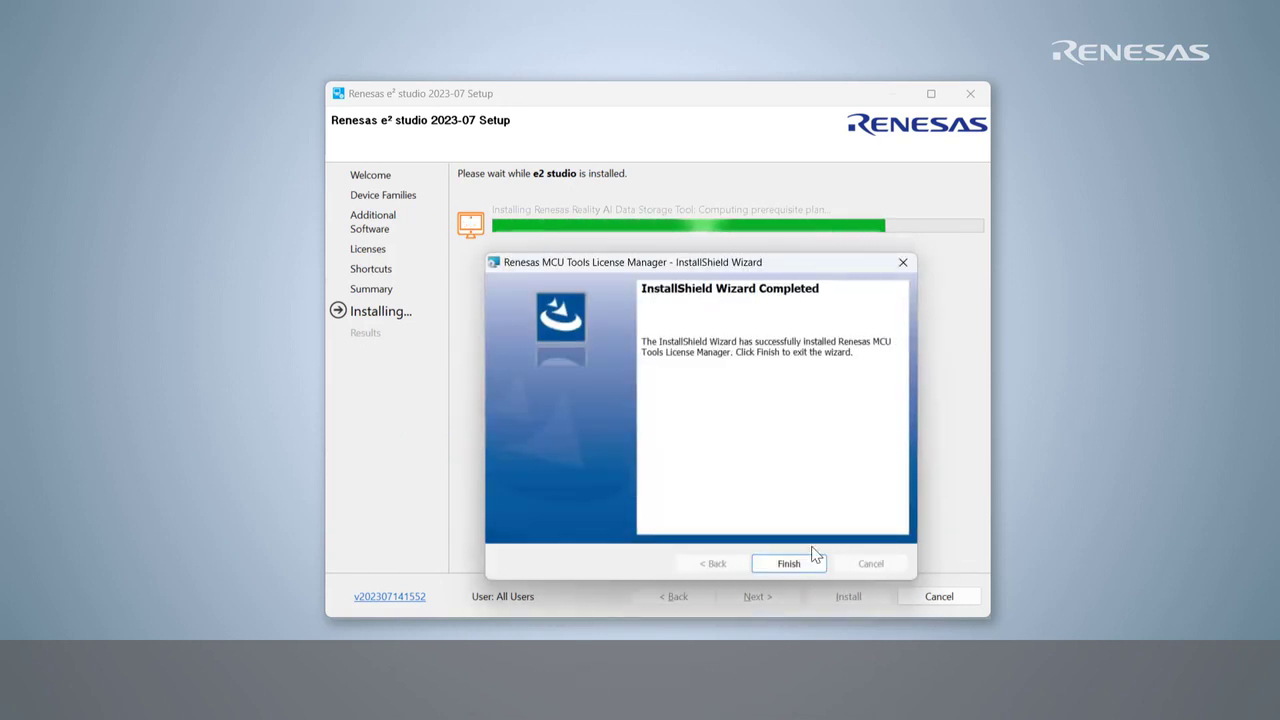
{"action": "left_click", "coordinate": [812, 558]}
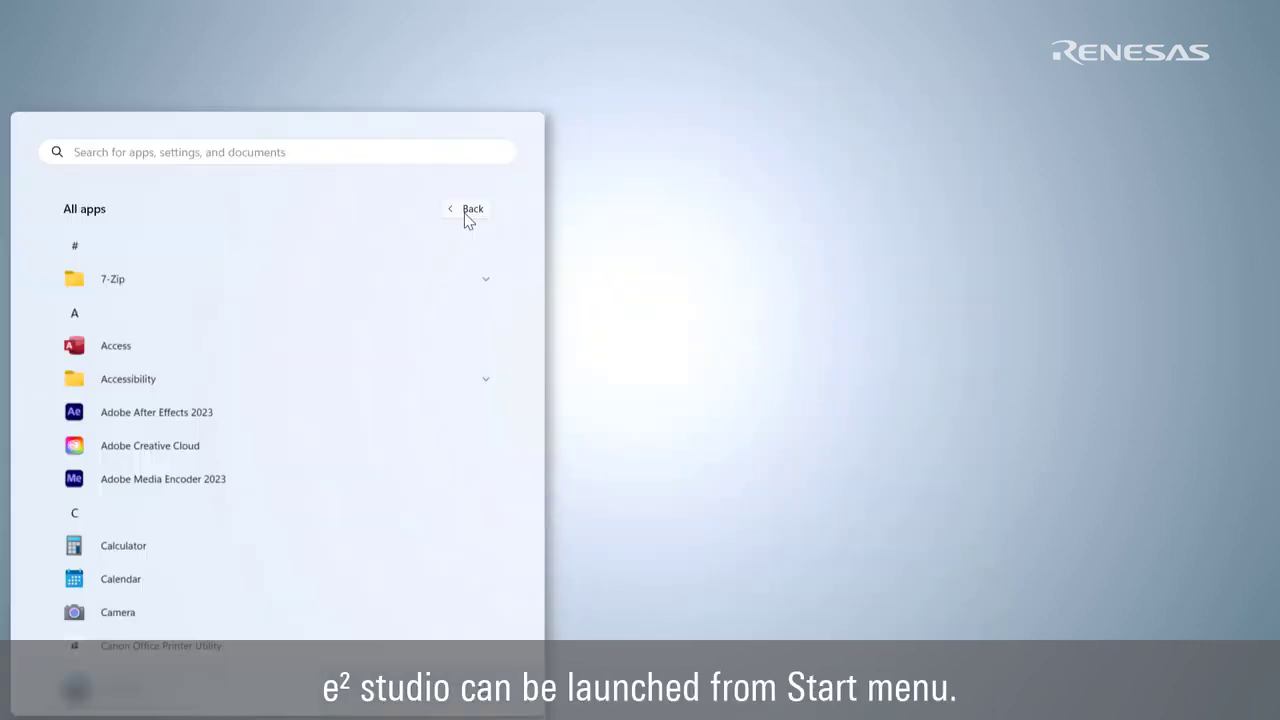
- Find e2 studio among the installed Windows apps and launch it
{"action": "scroll", "coordinate": [322, 410], "scroll_direction": "down", "scroll_amount": 6}
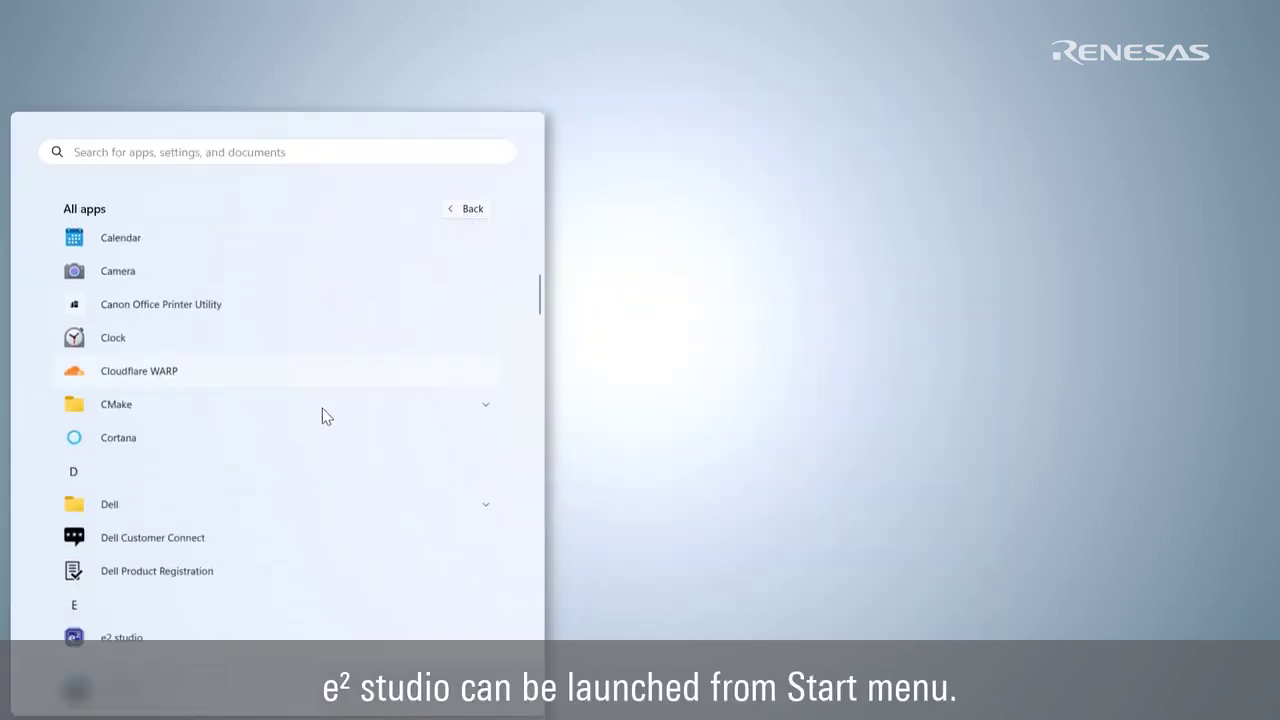
{"action": "scroll", "coordinate": [322, 415], "scroll_direction": "down", "scroll_amount": 1}
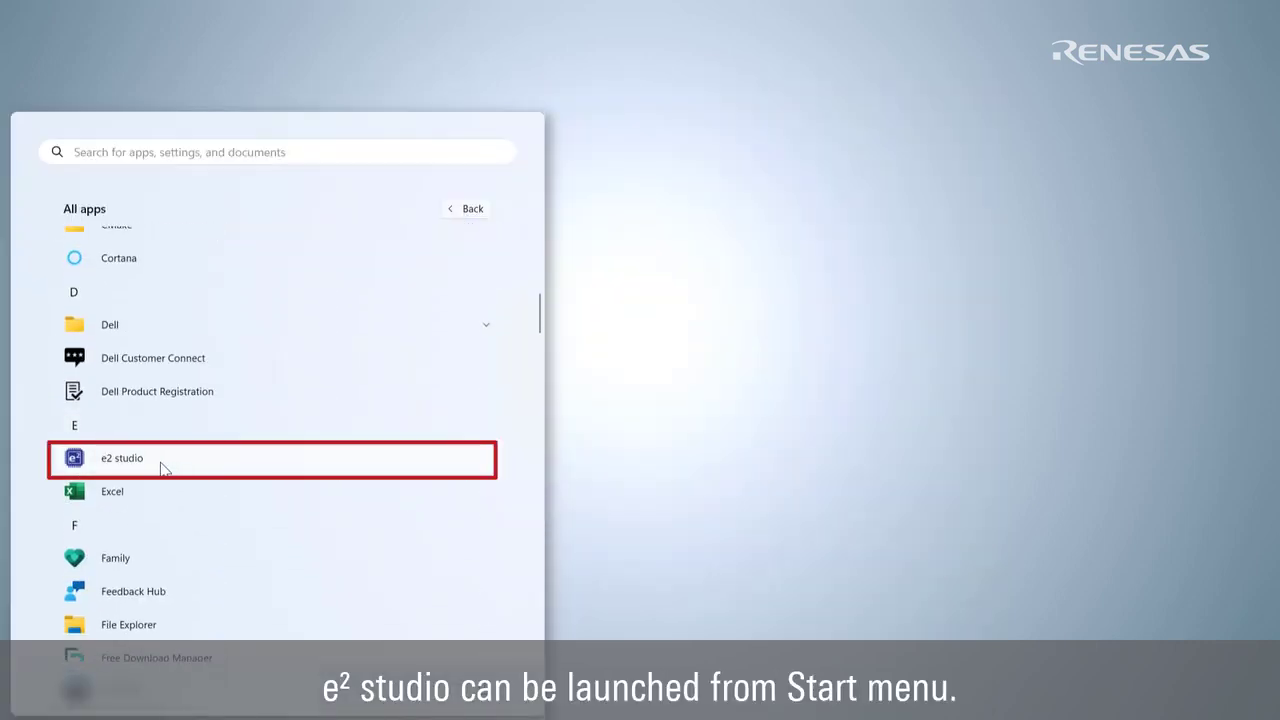
{"action": "left_click", "coordinate": [160, 466]}
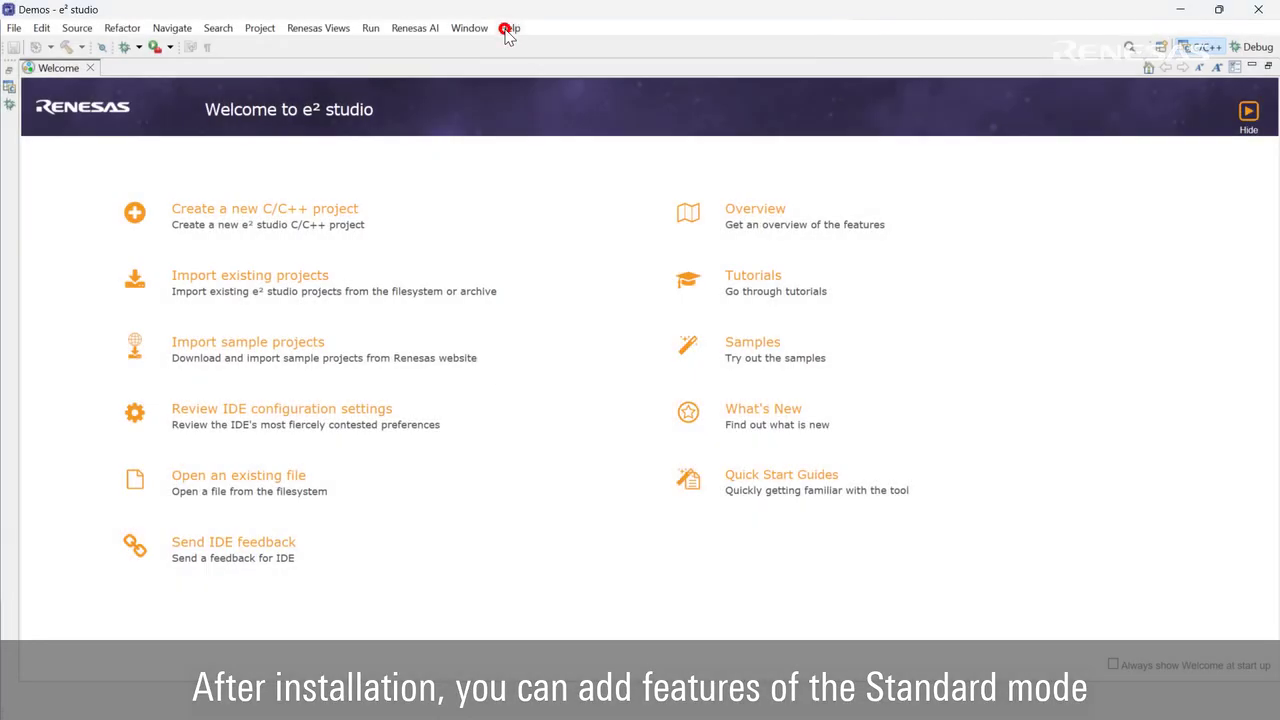
- Start Install Renesas IDE Features in e2 studio to add features to the current installation
{"action": "left_click", "coordinate": [509, 29]}
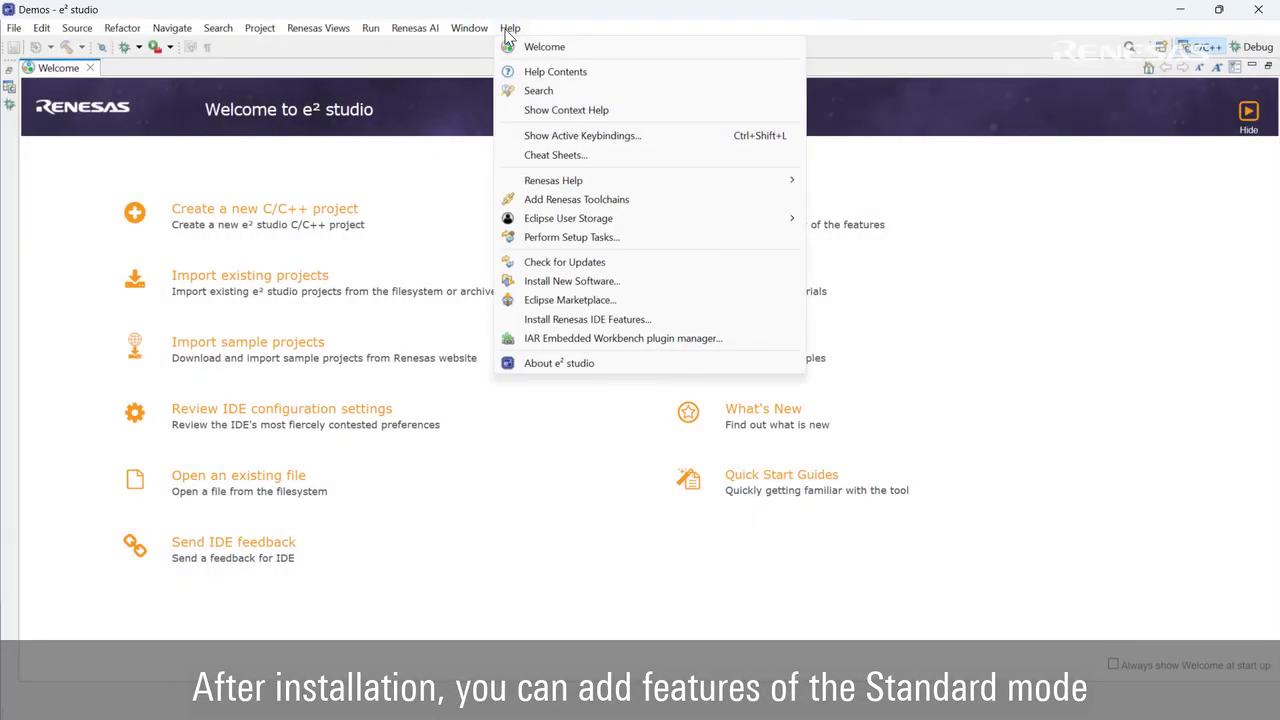
{"action": "left_click", "coordinate": [664, 321]}
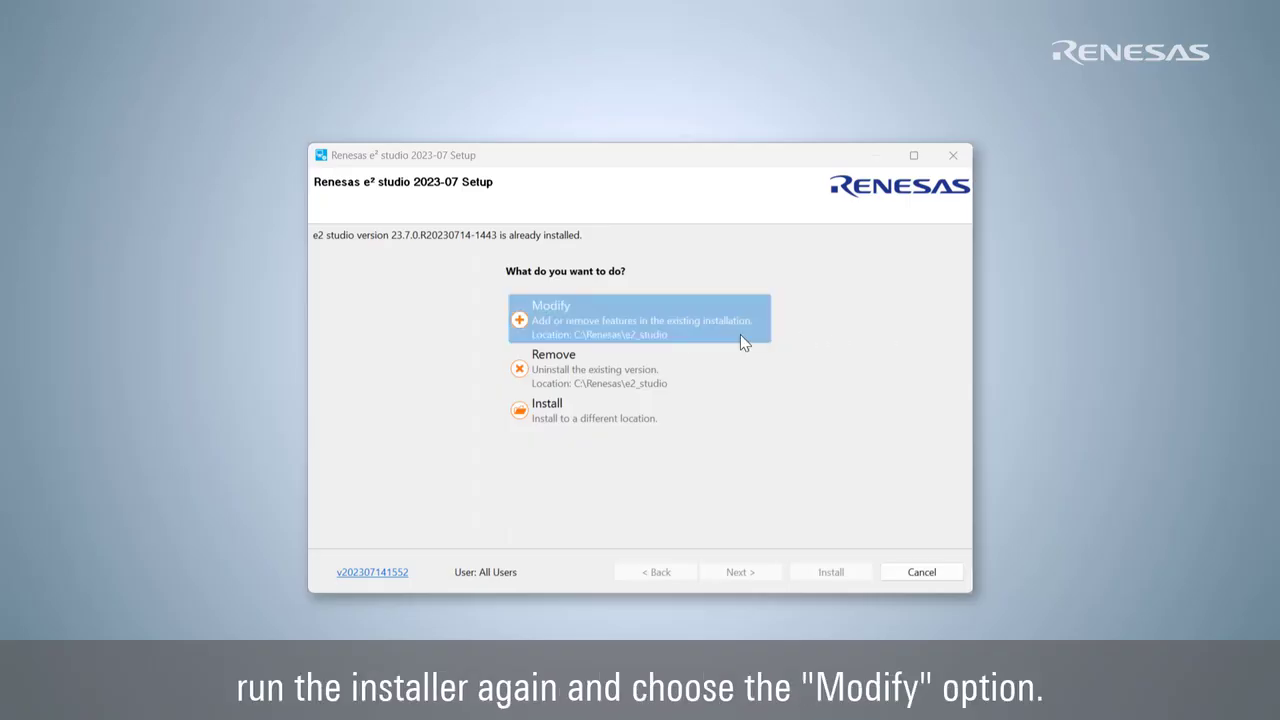
- In the Renesas e2 studio 2023-07 Setup, choose Modify for the existing installation in C:\Renesas\e2_studio and continue
{"action": "left_click", "coordinate": [740, 334]}
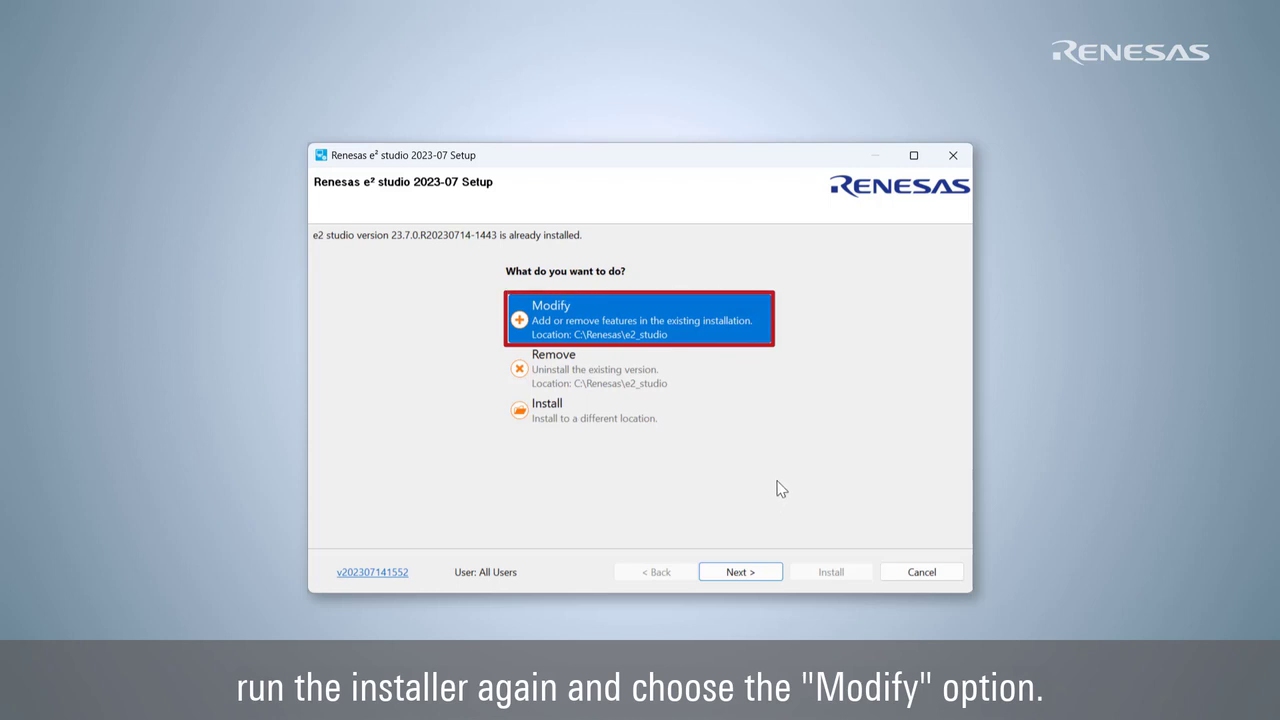
{"action": "left_click", "coordinate": [773, 573]}
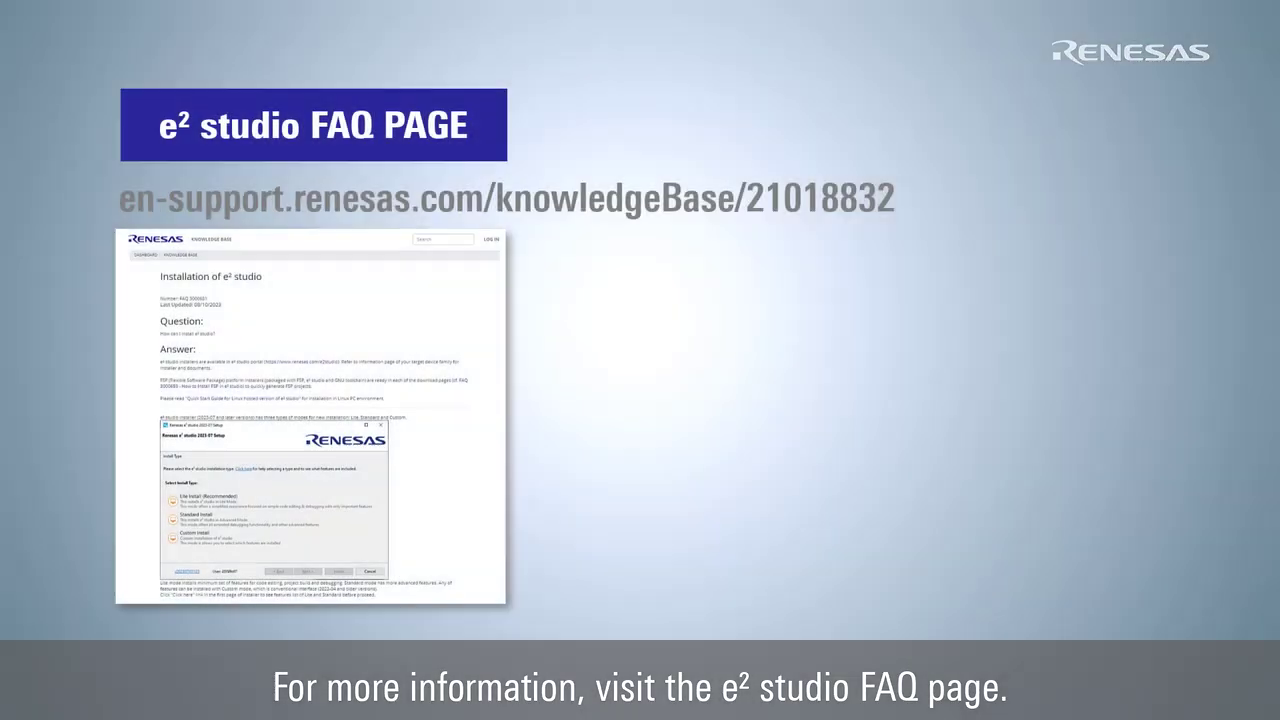